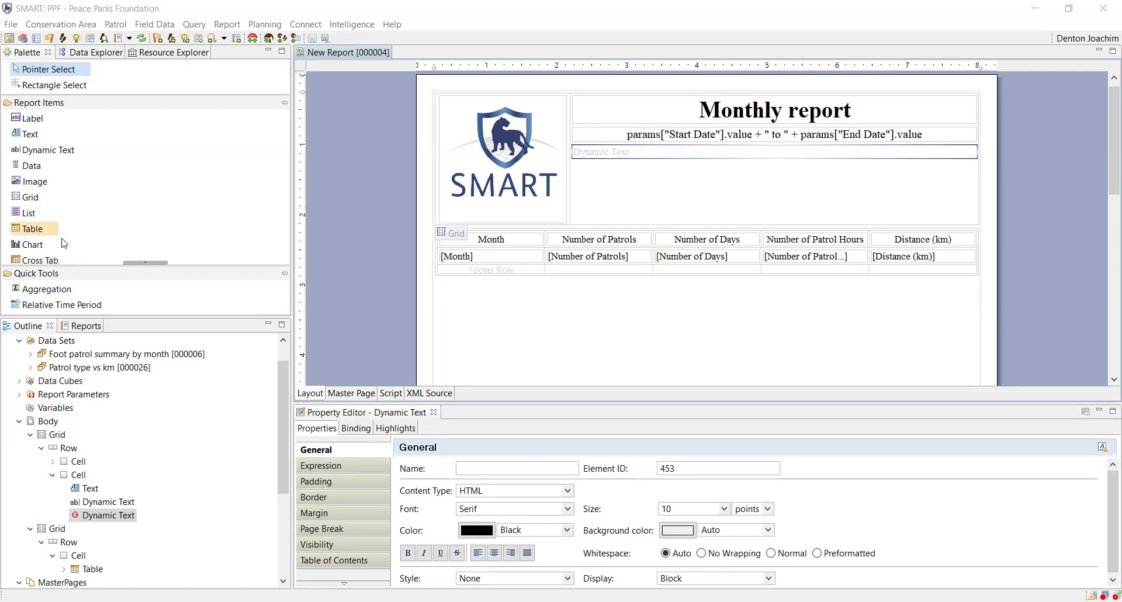
Make the patrol table's header row bold and give it a gray background.
drag(64, 244, 553, 323)
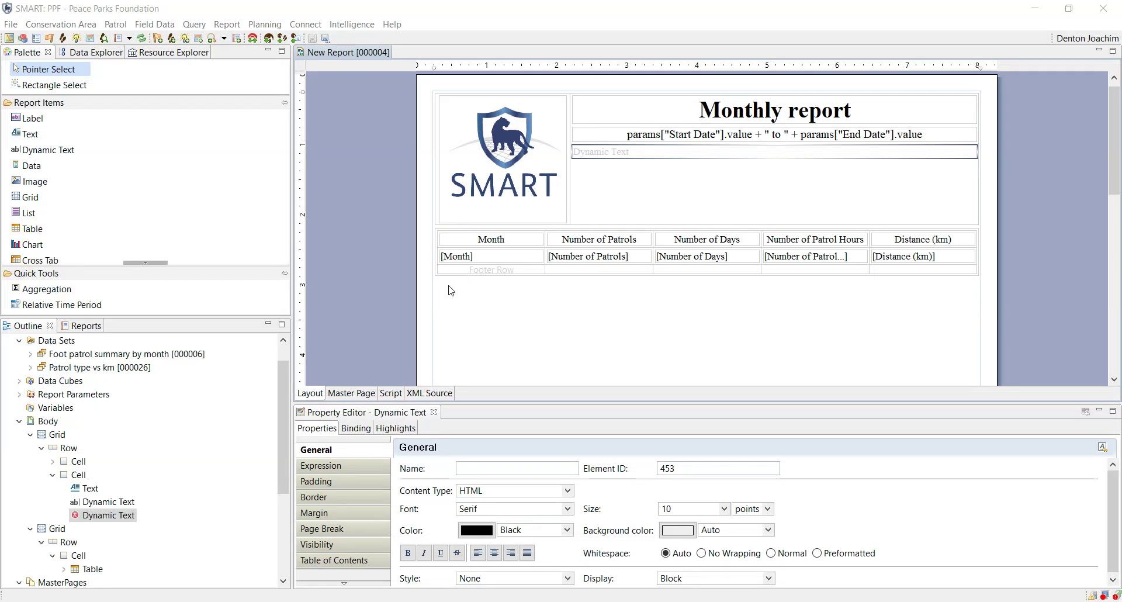
drag(451, 291, 462, 262)
click(462, 283)
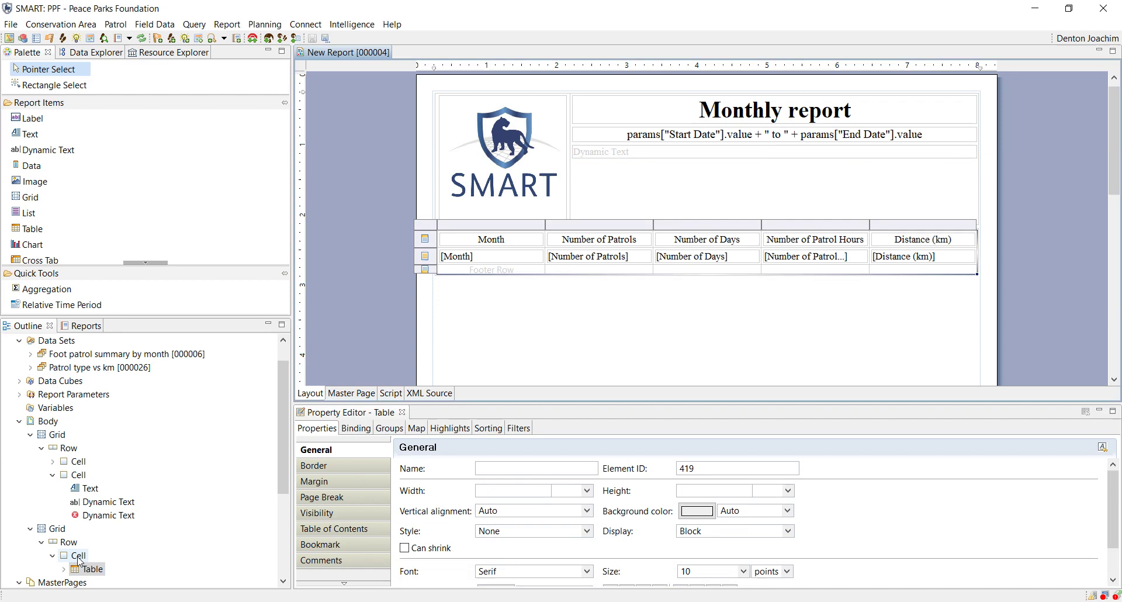
click(93, 572)
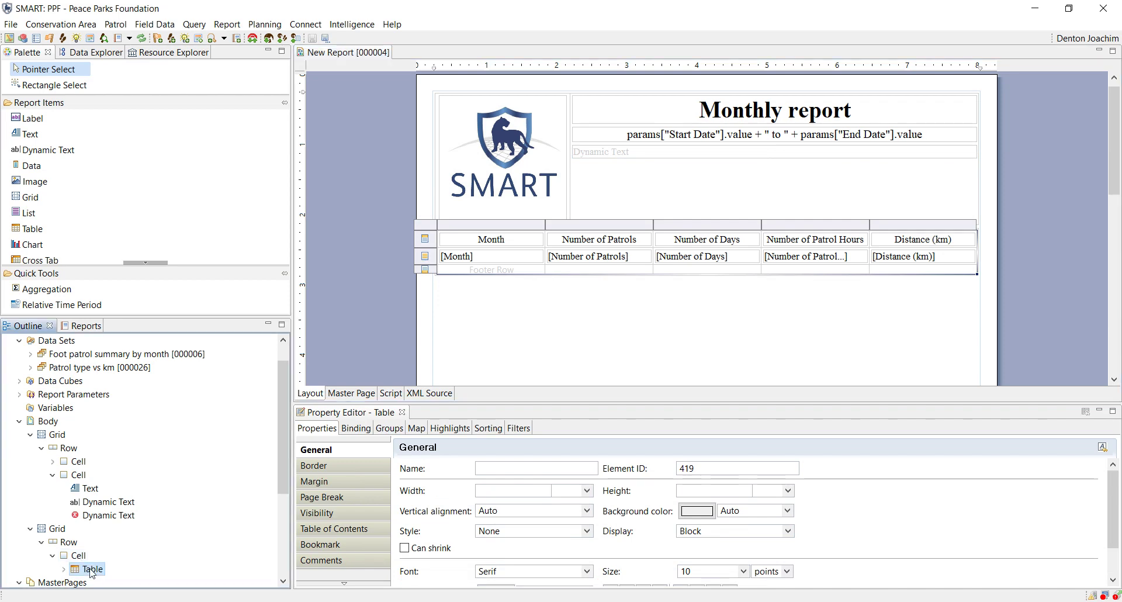
key(Up)
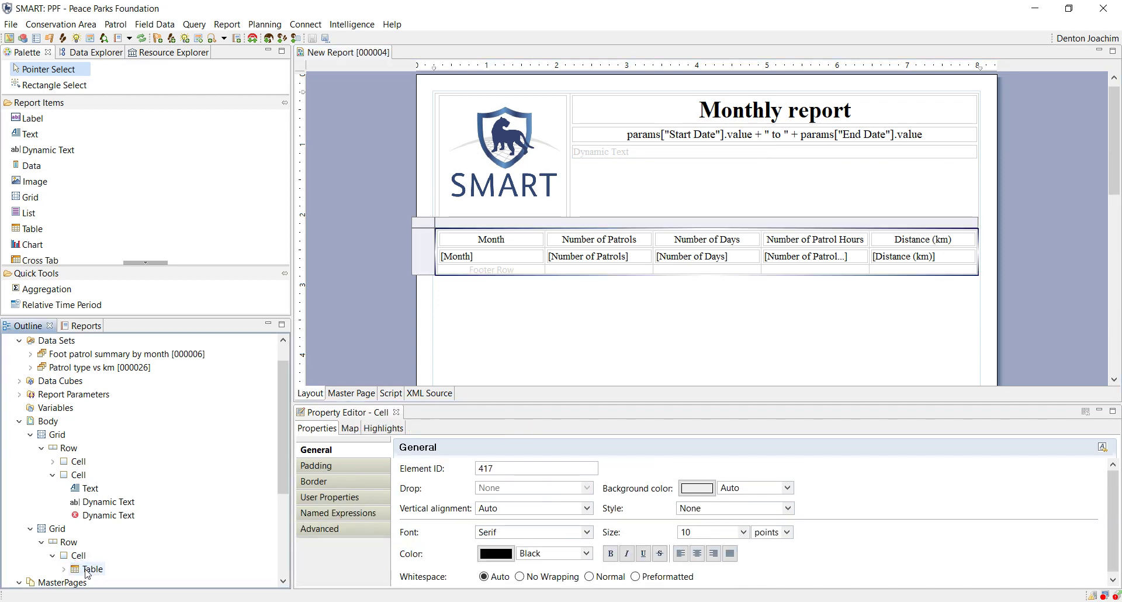
click(89, 570)
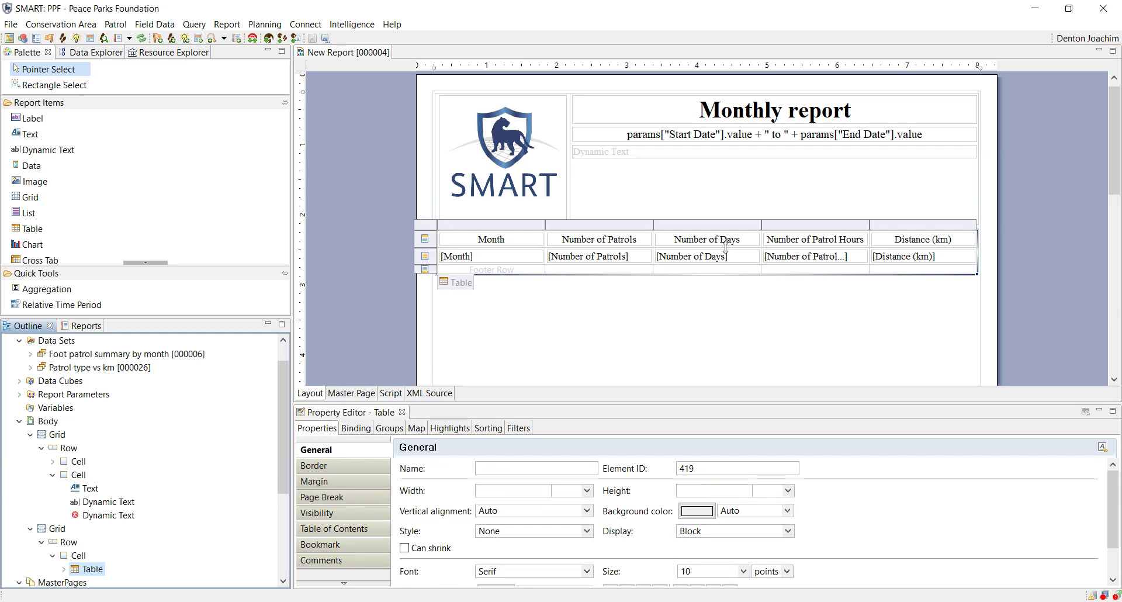
click(425, 240)
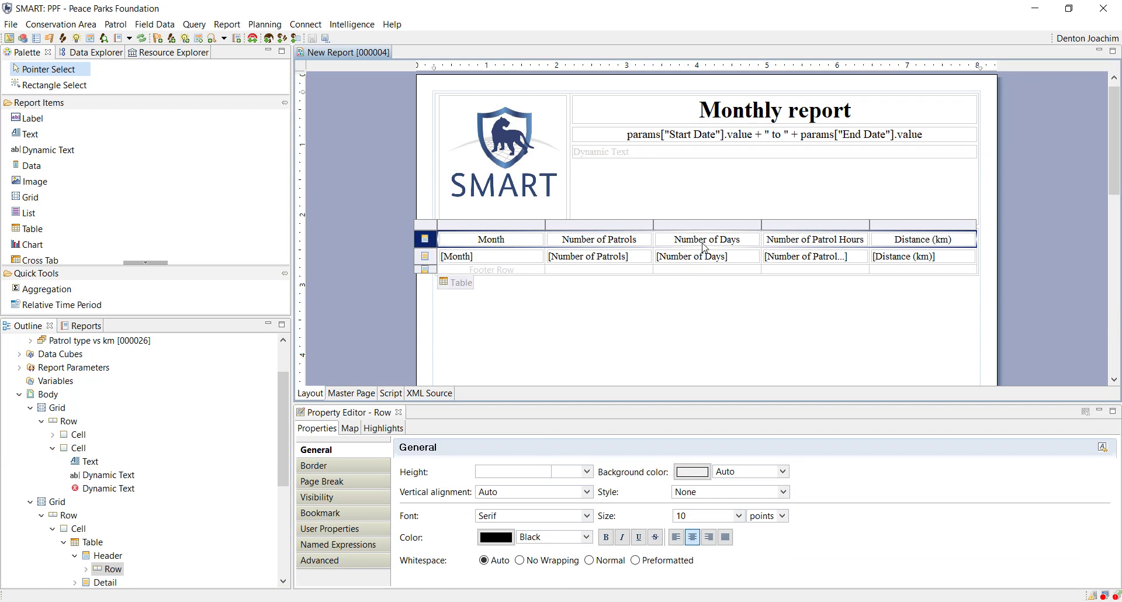
click(606, 537)
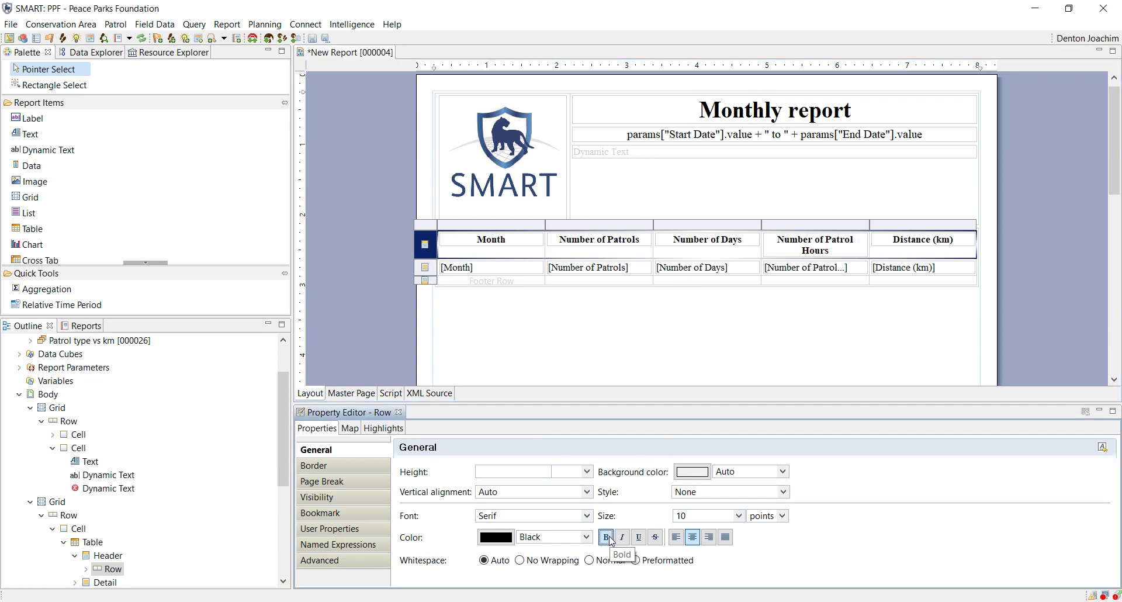
click(782, 471)
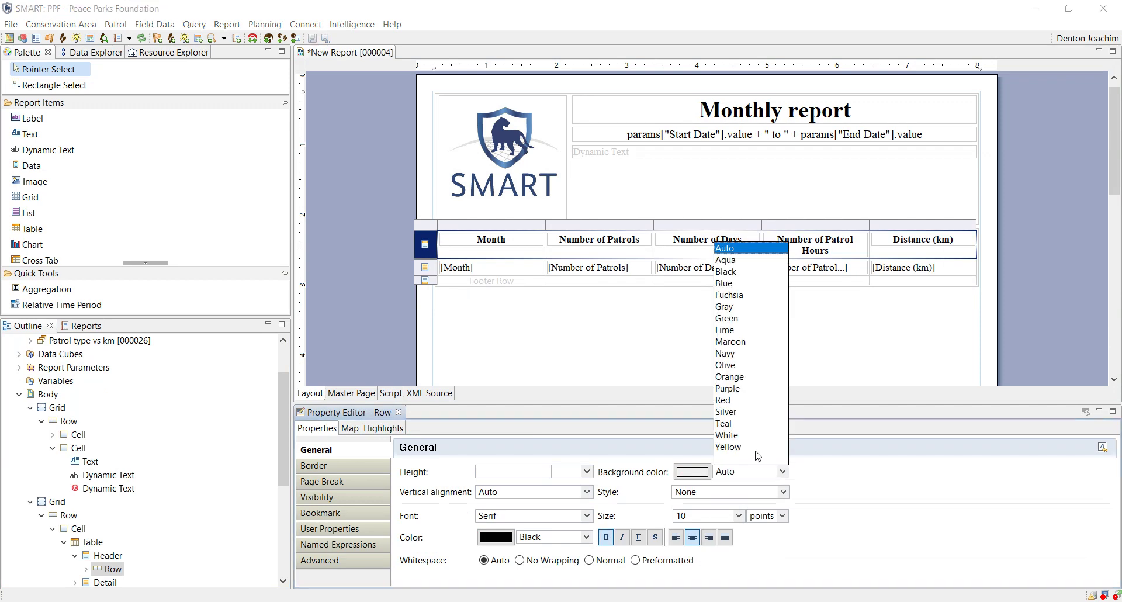
click(728, 308)
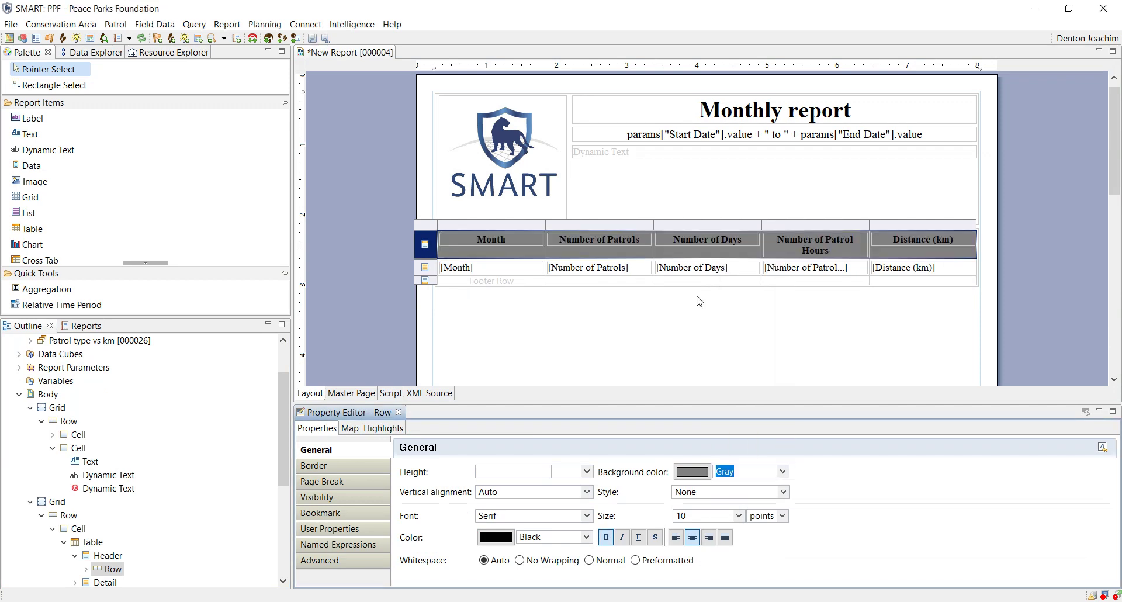
Apply a thin gray border to all sides of every cell in the table.
click(430, 229)
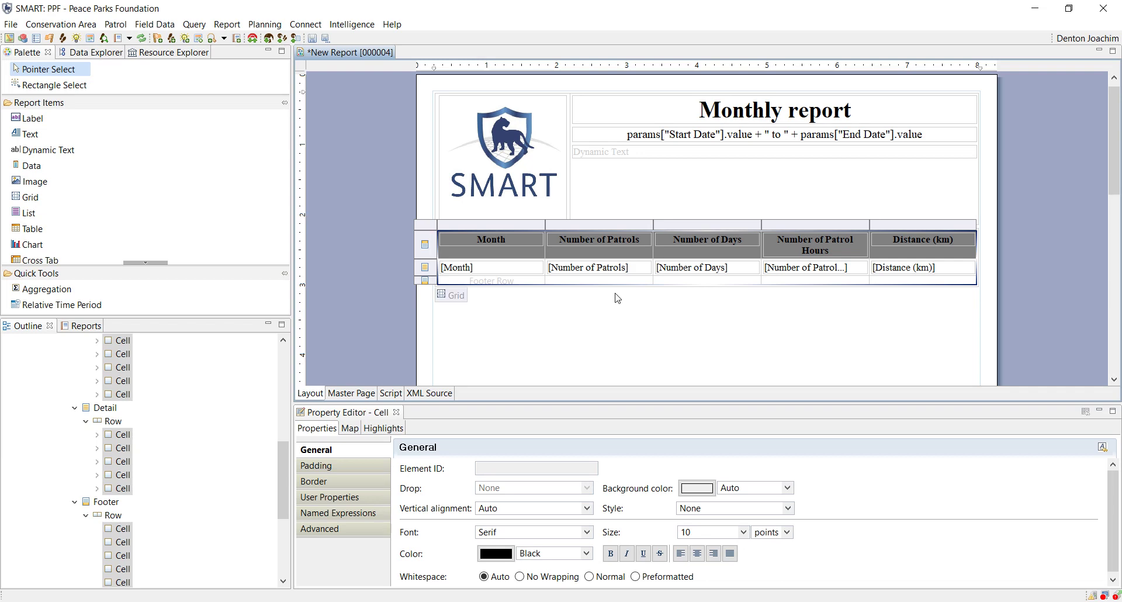
click(323, 482)
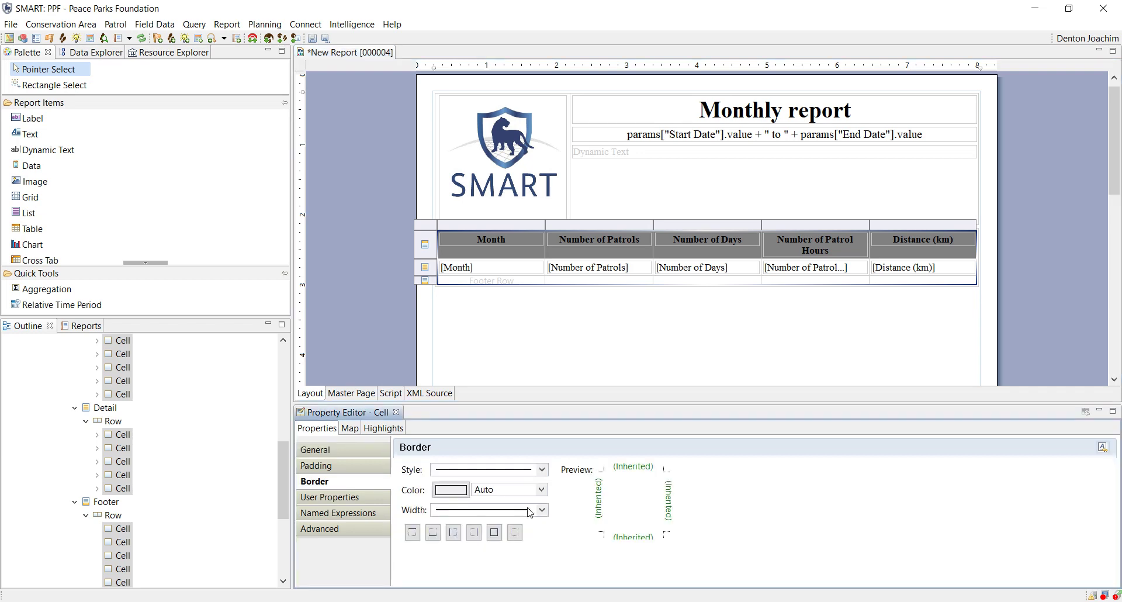
click(529, 513)
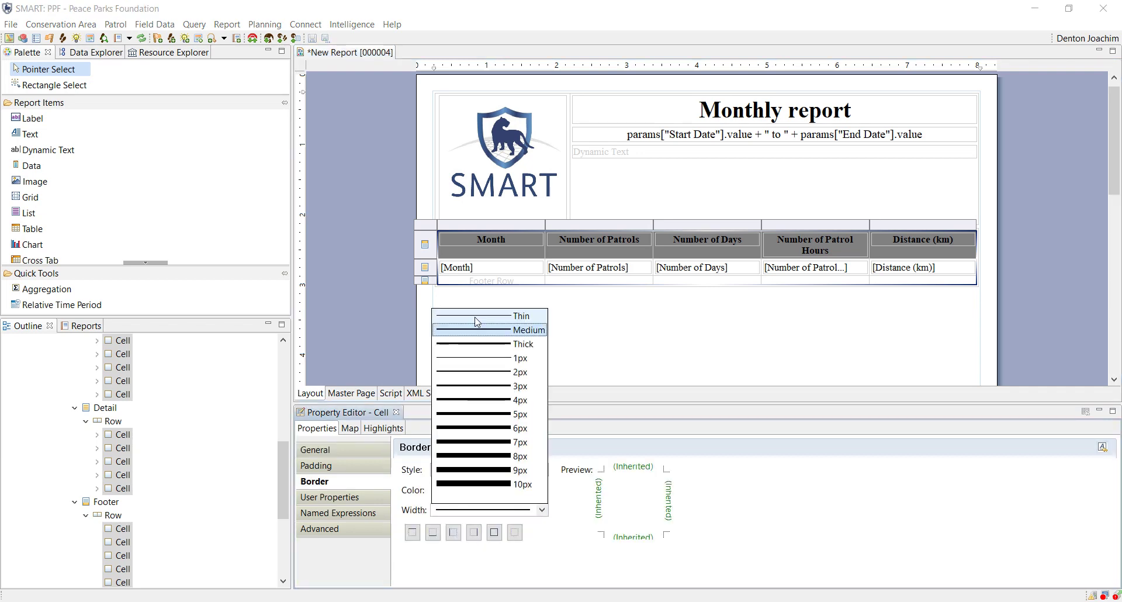
click(476, 316)
click(542, 489)
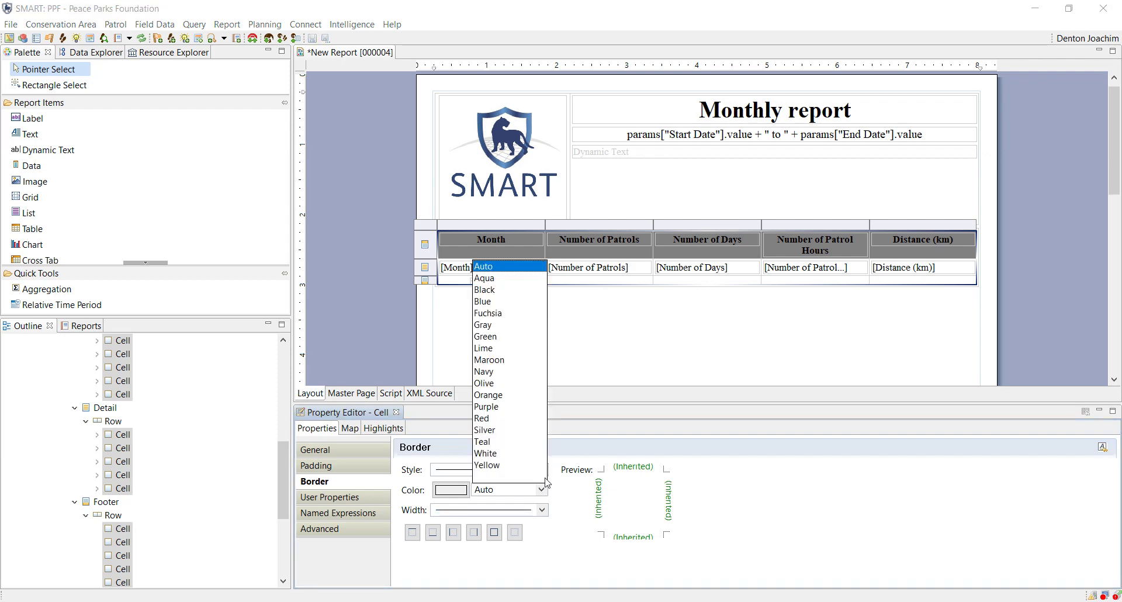
click(489, 325)
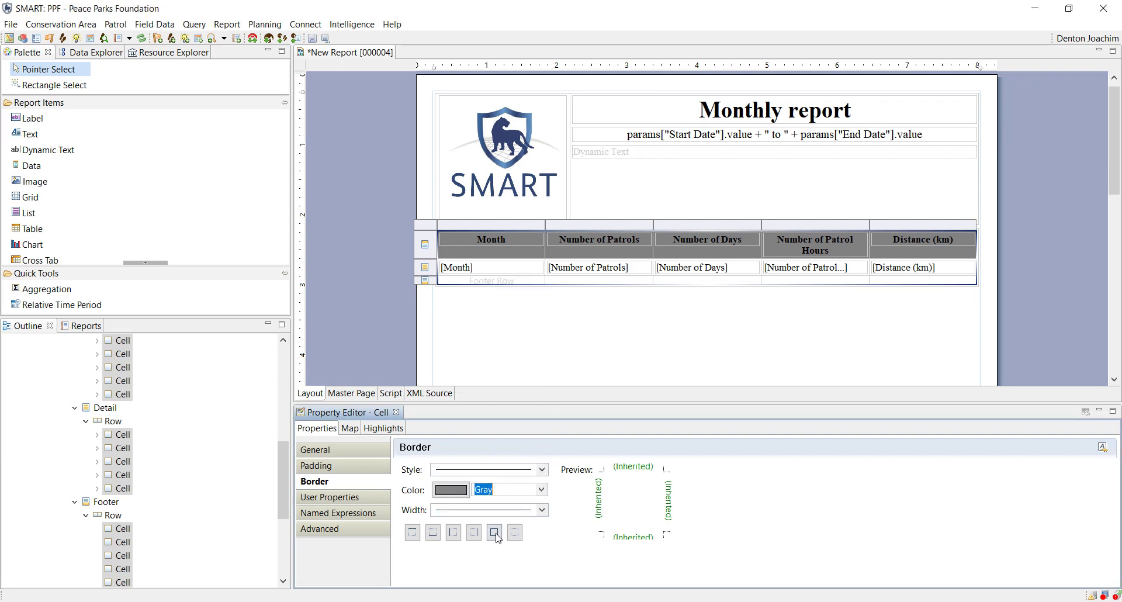
click(494, 533)
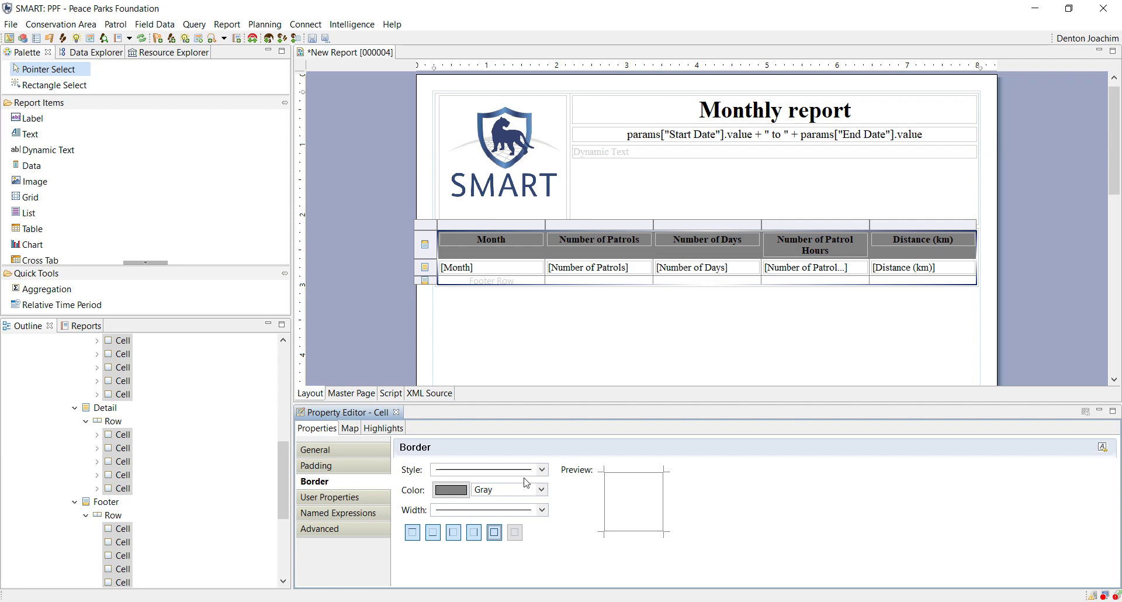
Change the table header row's background color to Silver and its font to Arial.
click(425, 244)
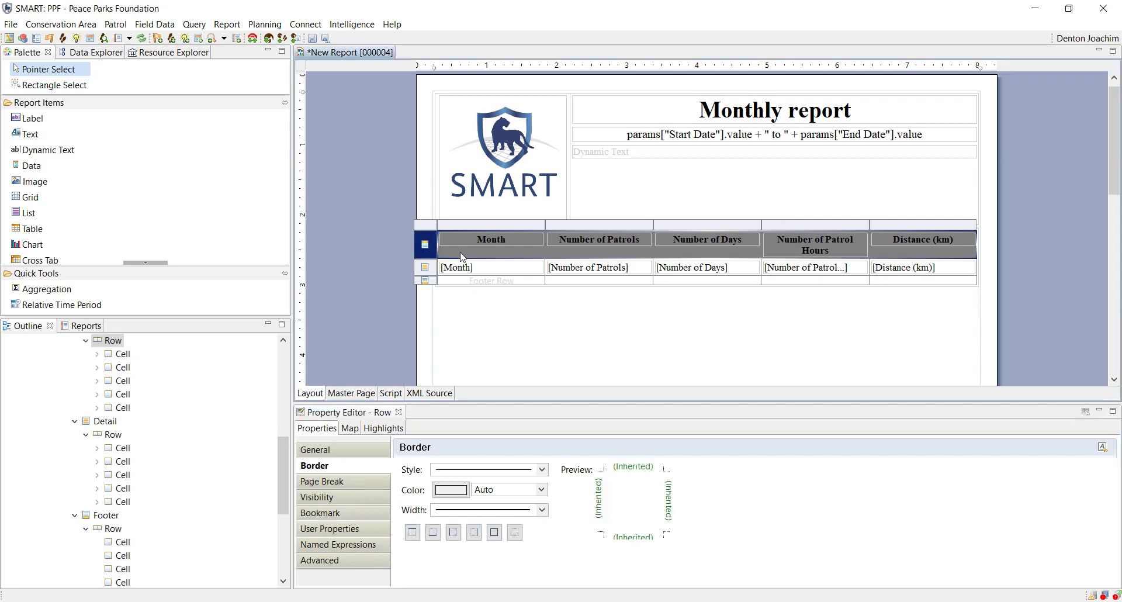
click(369, 454)
click(781, 472)
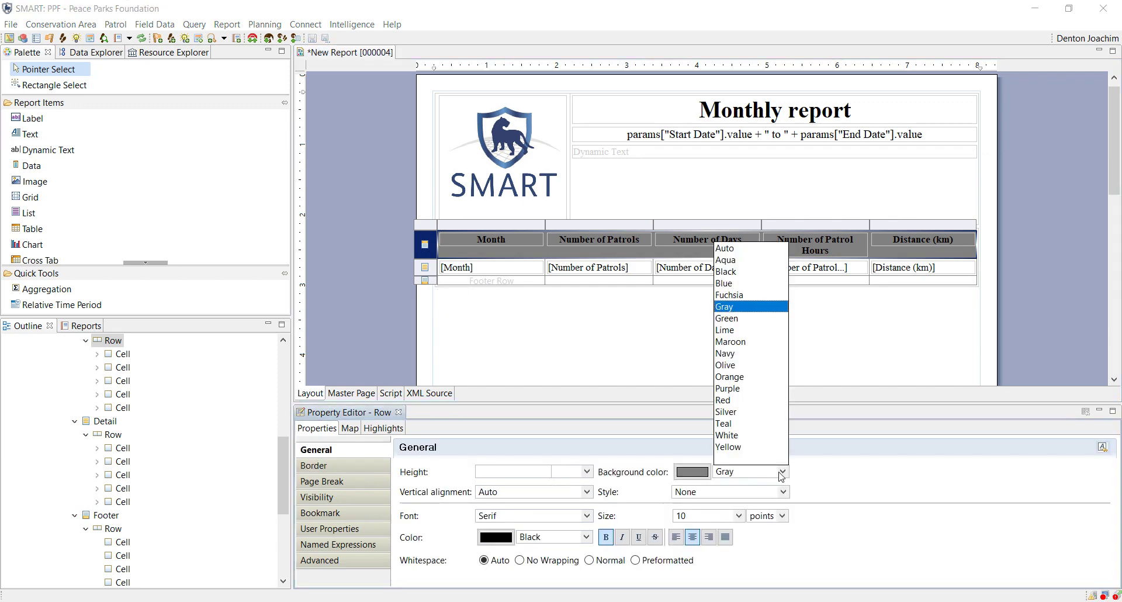
click(726, 412)
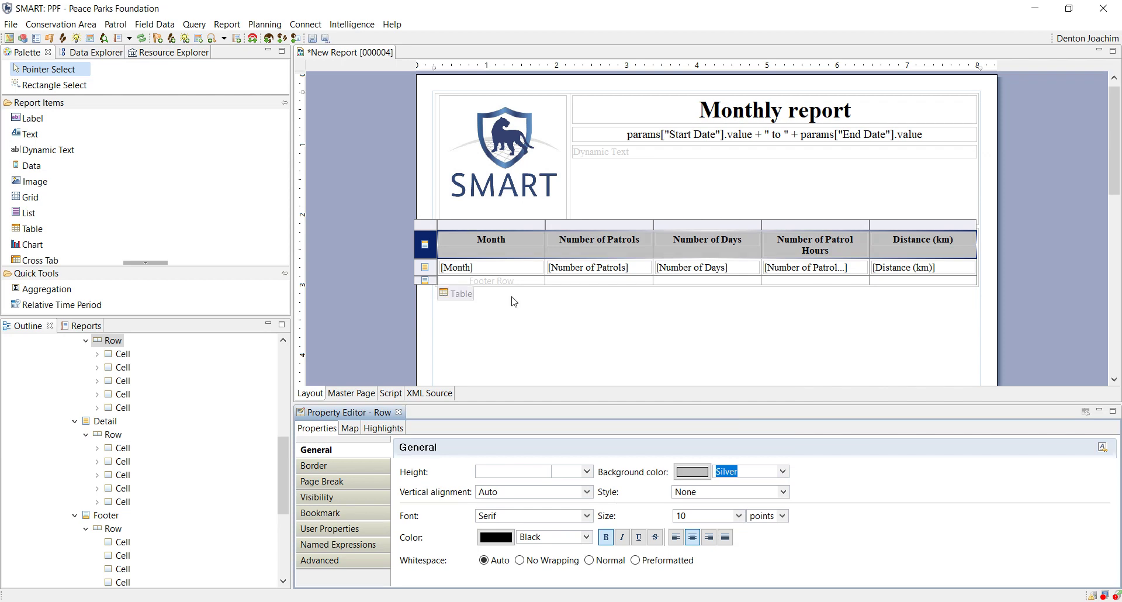
click(591, 518)
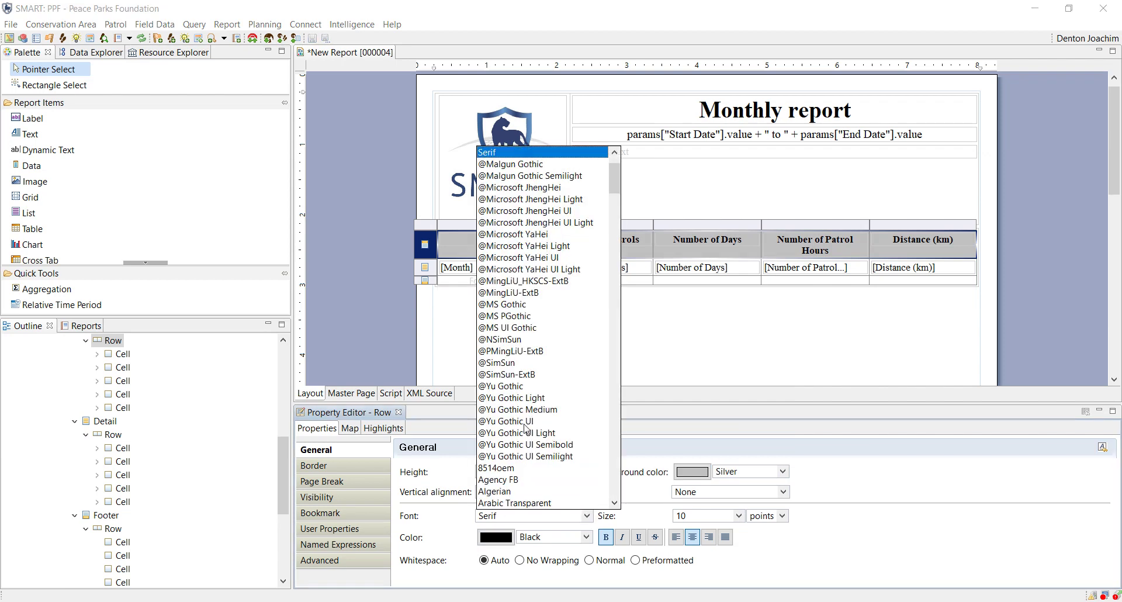
scroll(526, 429, down, 6)
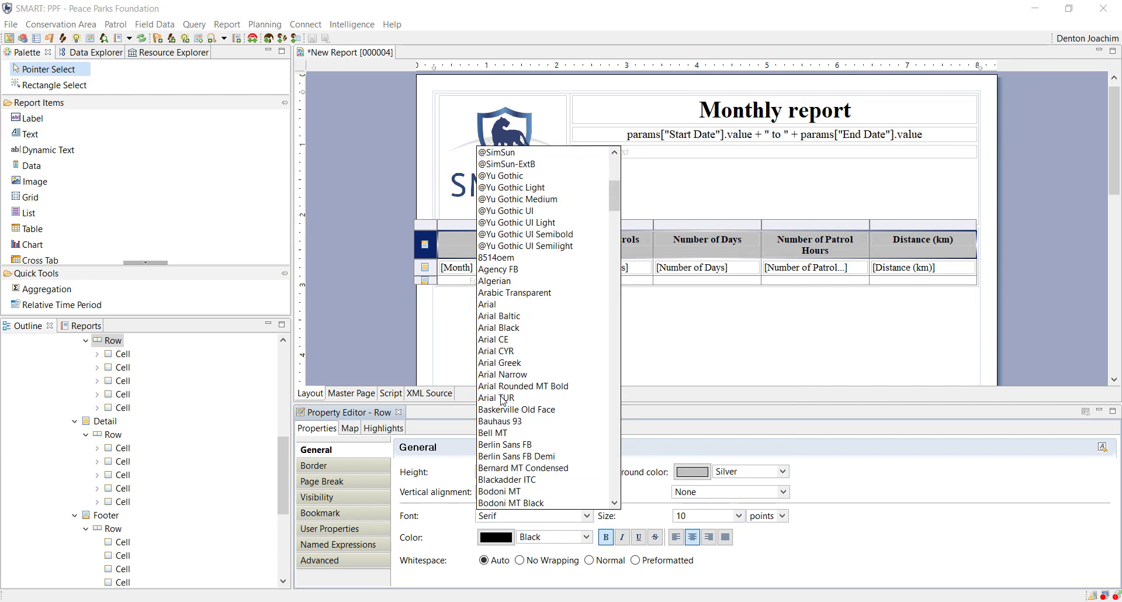
click(492, 305)
click(606, 325)
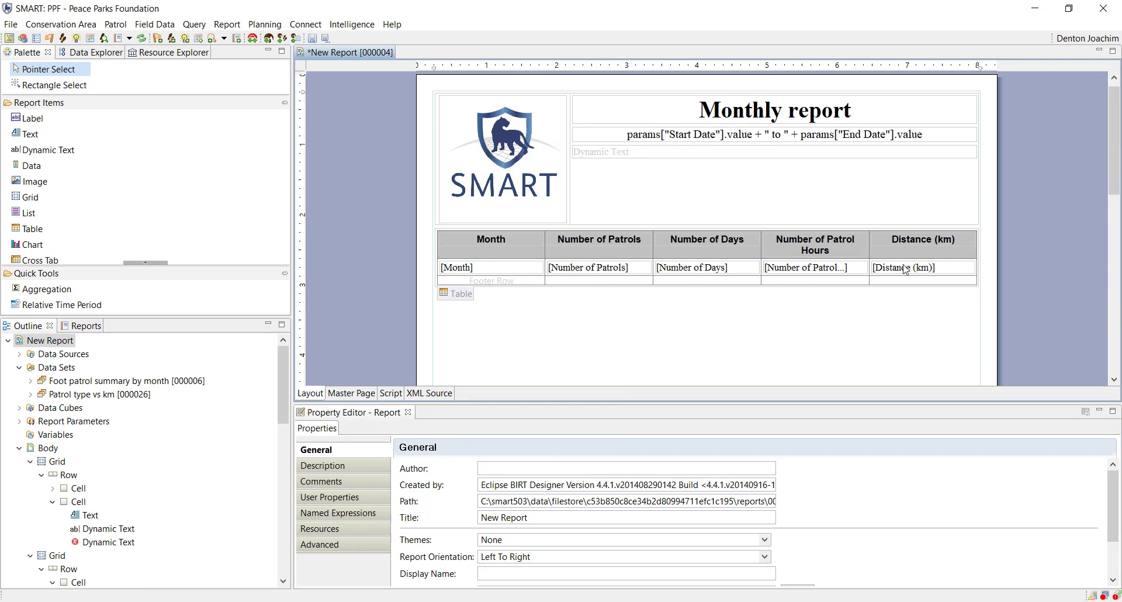
Center the text in the table's detail row and set its font to Arial.
click(458, 281)
click(425, 267)
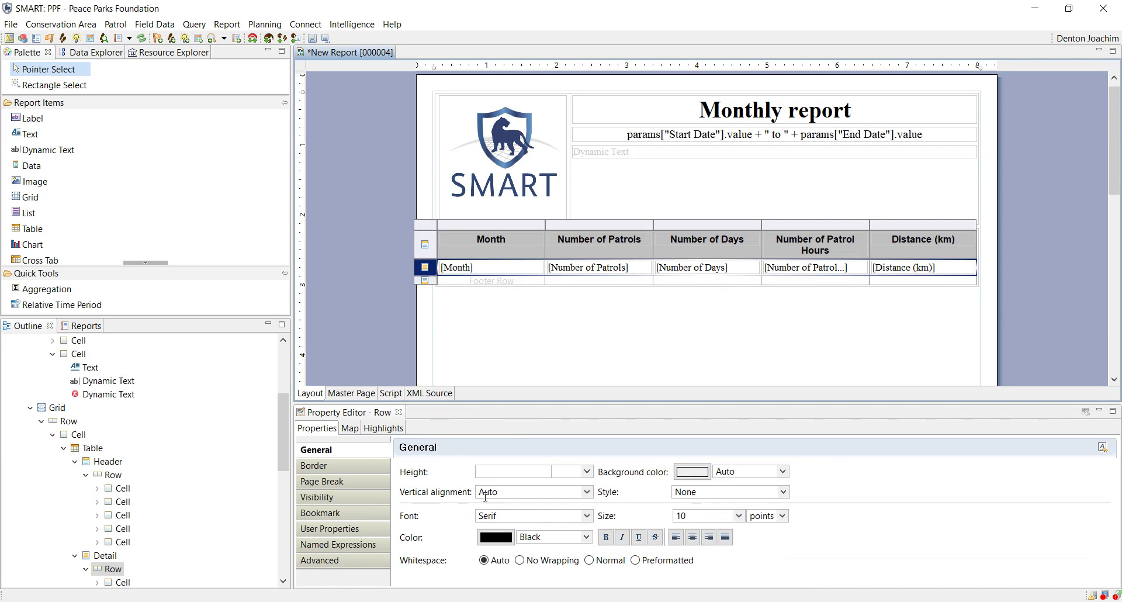
click(692, 537)
click(587, 516)
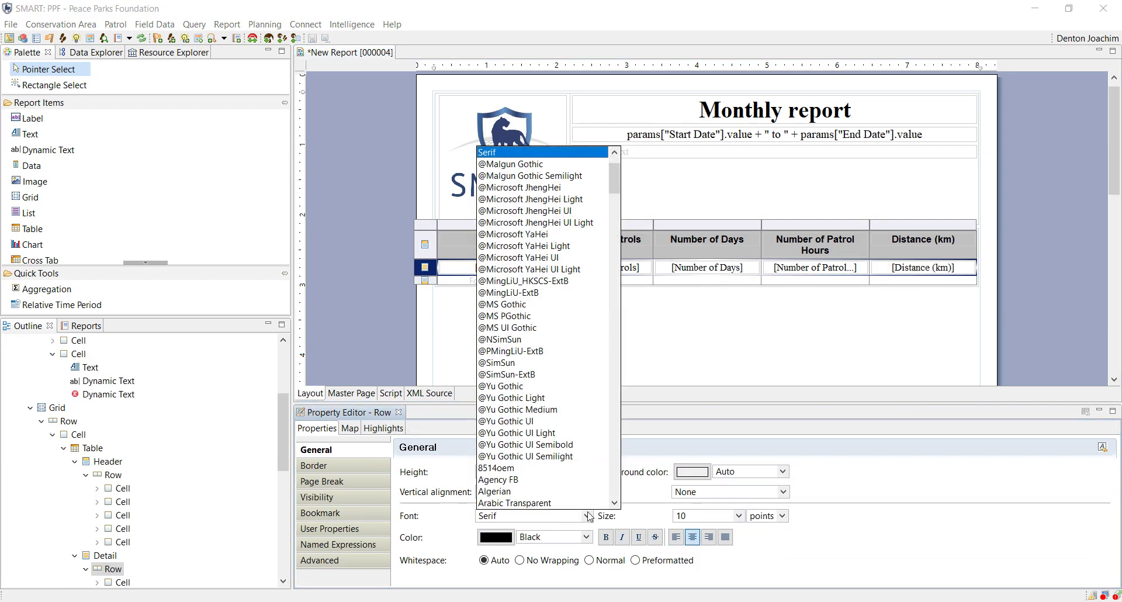
scroll(492, 317, down, 6)
click(488, 305)
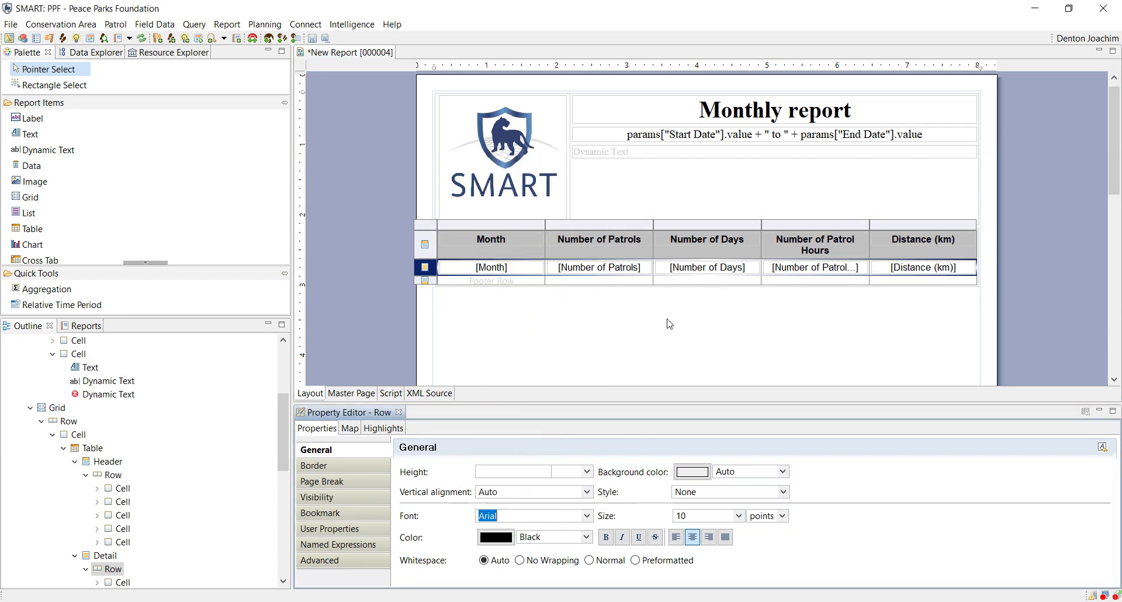
click(670, 328)
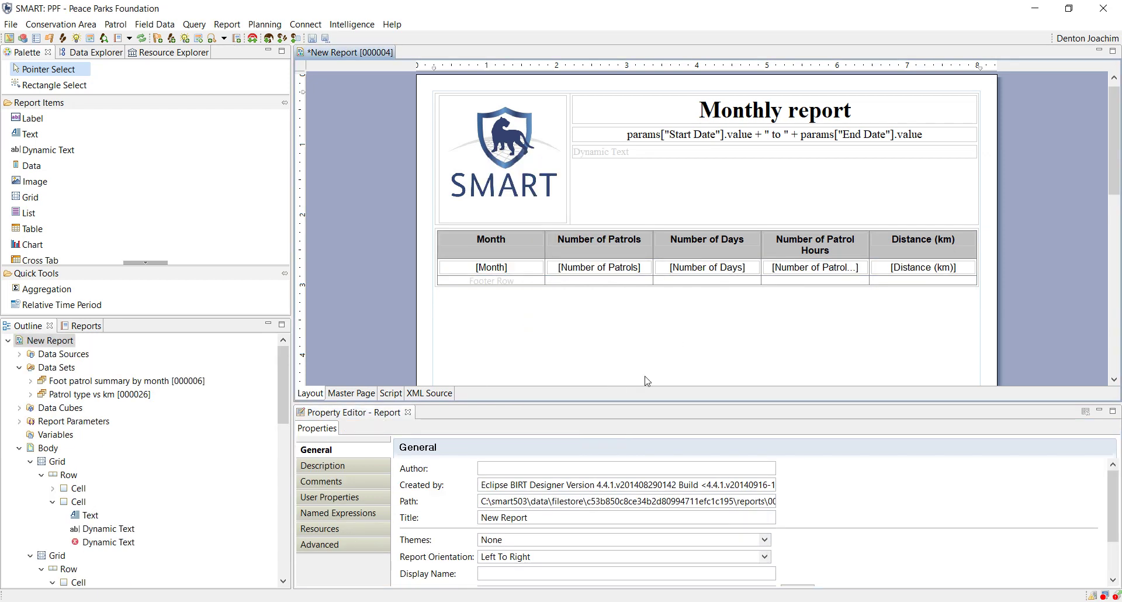
Save the report and run New Report for the last 30 days to check the patrol hours and distance values.
click(311, 39)
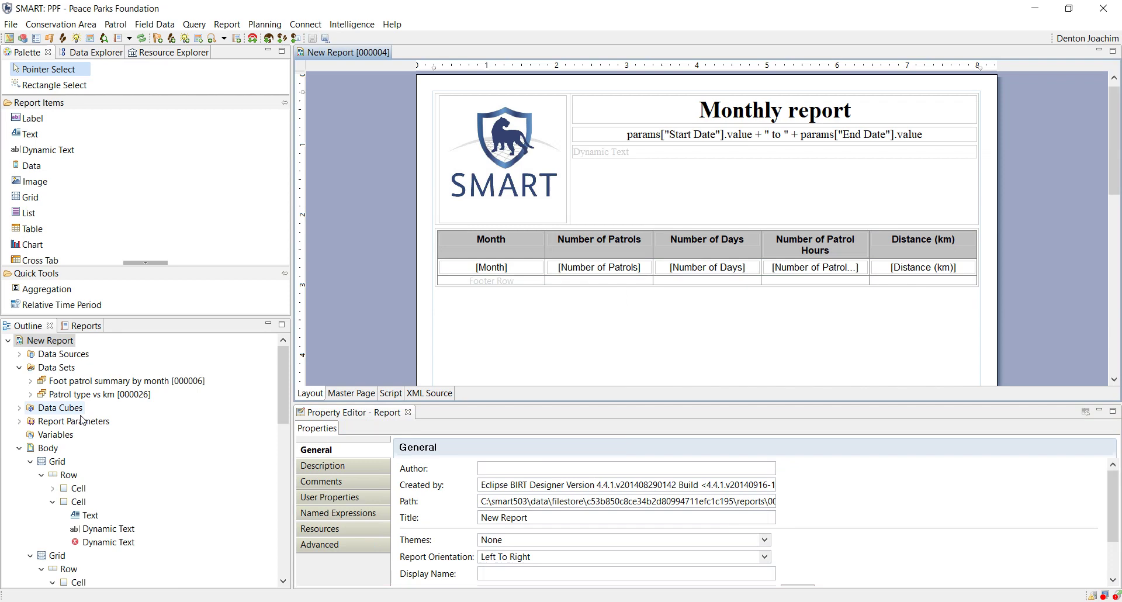
click(81, 326)
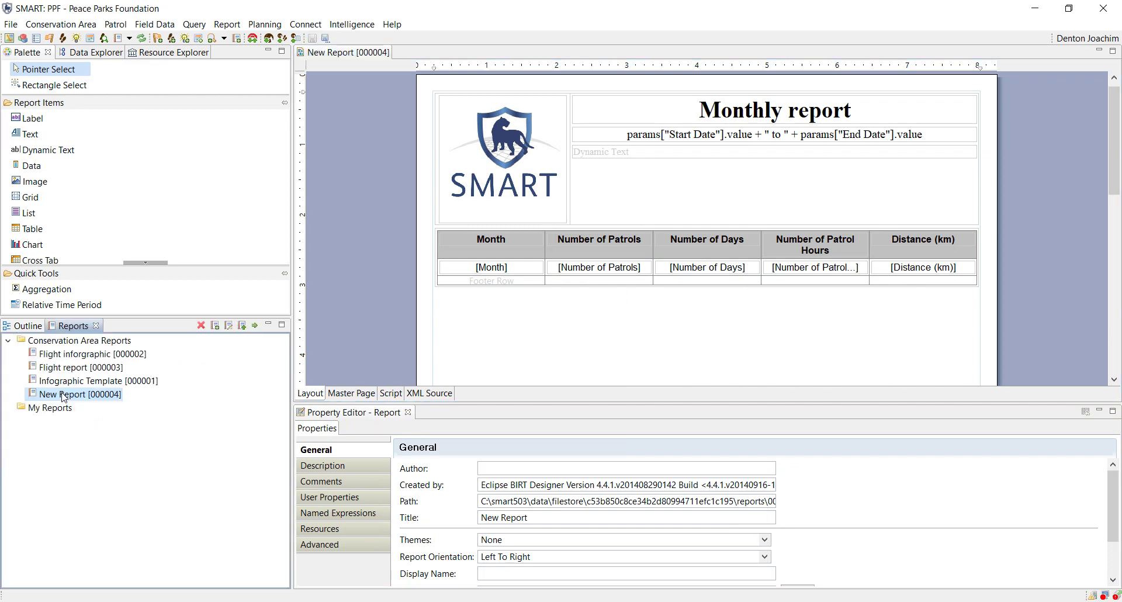
right_click(65, 395)
click(105, 403)
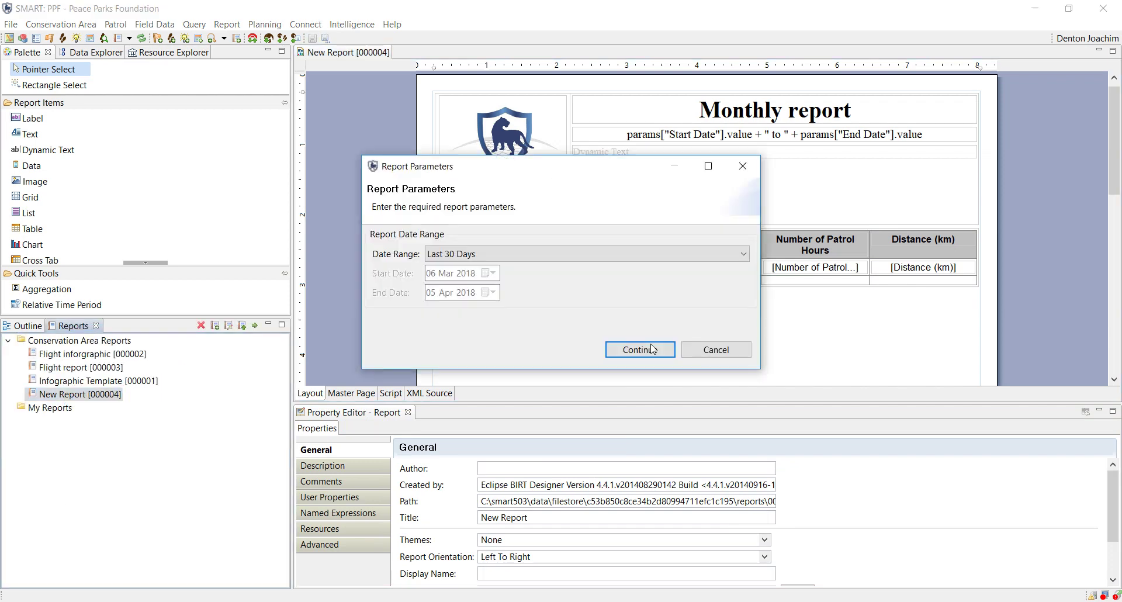
click(654, 349)
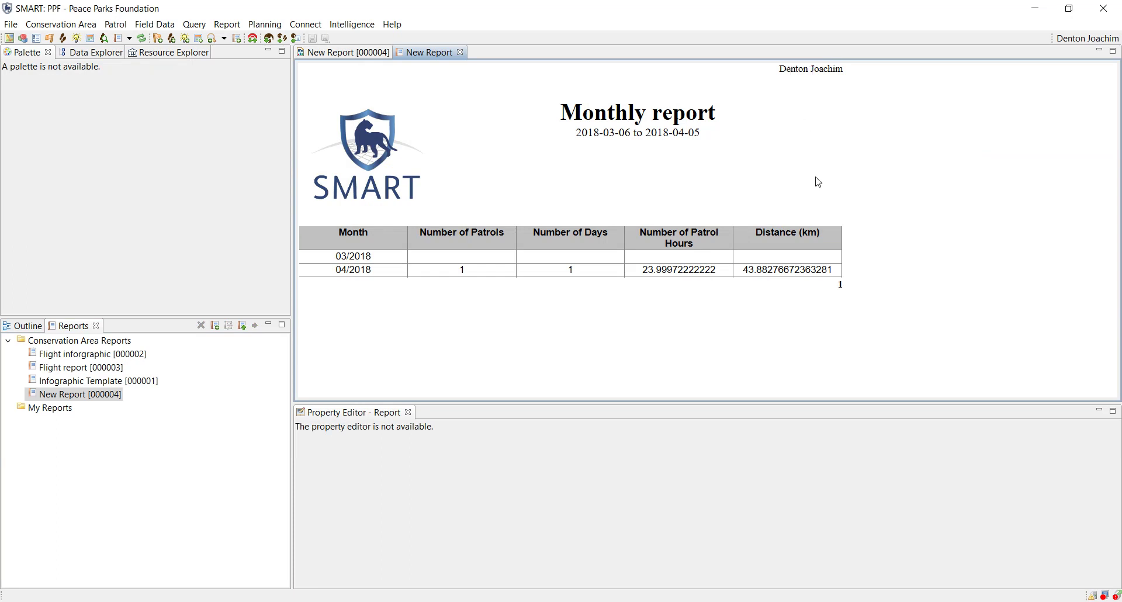
double_click(852, 290)
double_click(700, 268)
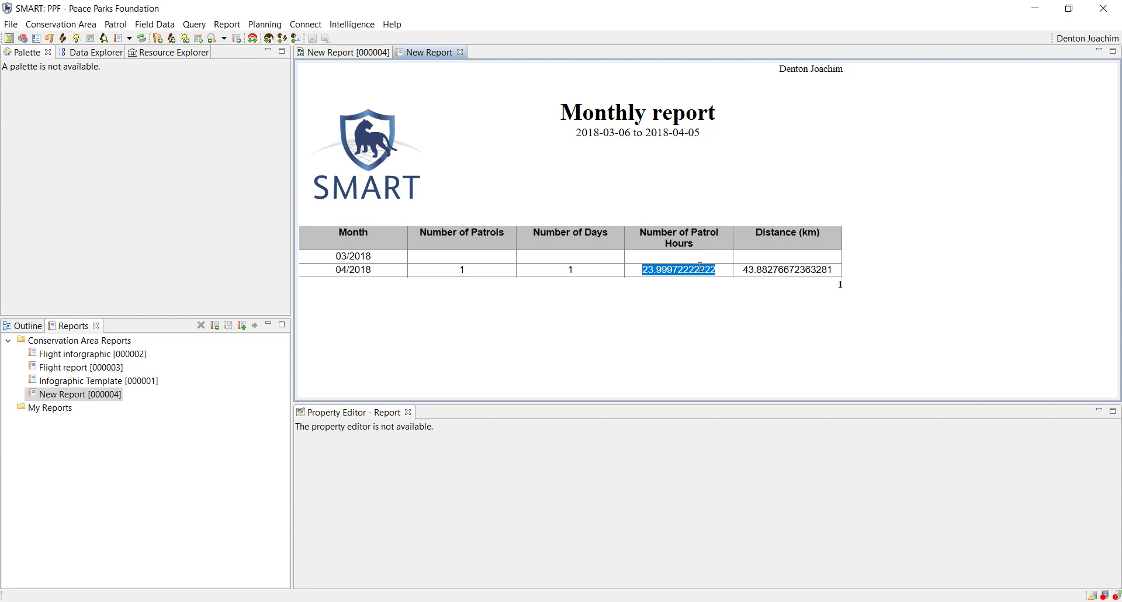
double_click(746, 270)
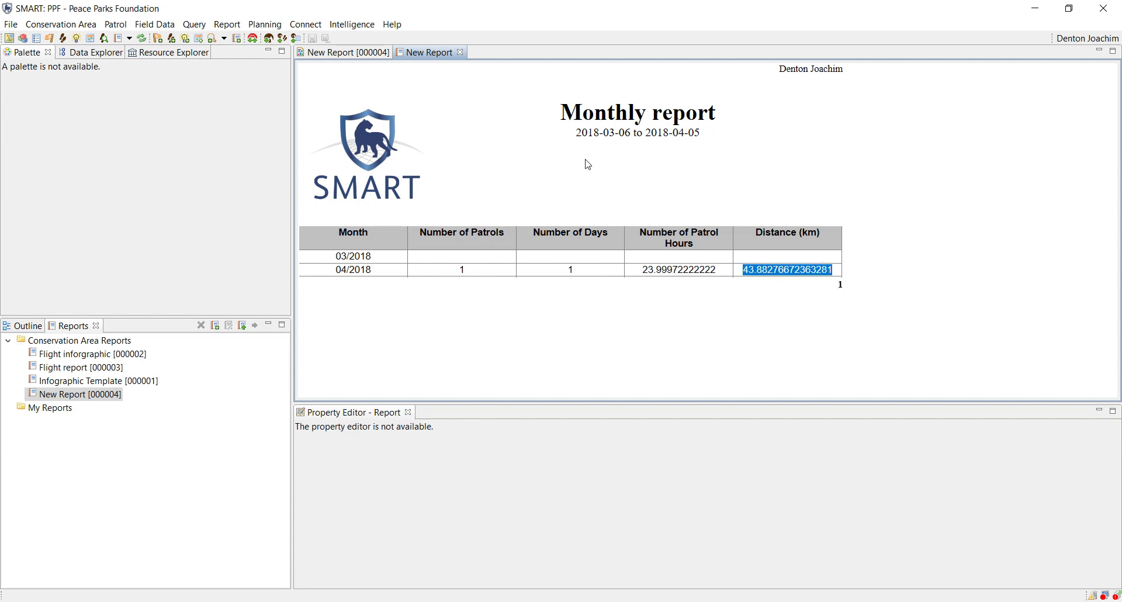
In the report design, format the patrol hours data field as a Fixed number with 2 decimal places.
click(339, 53)
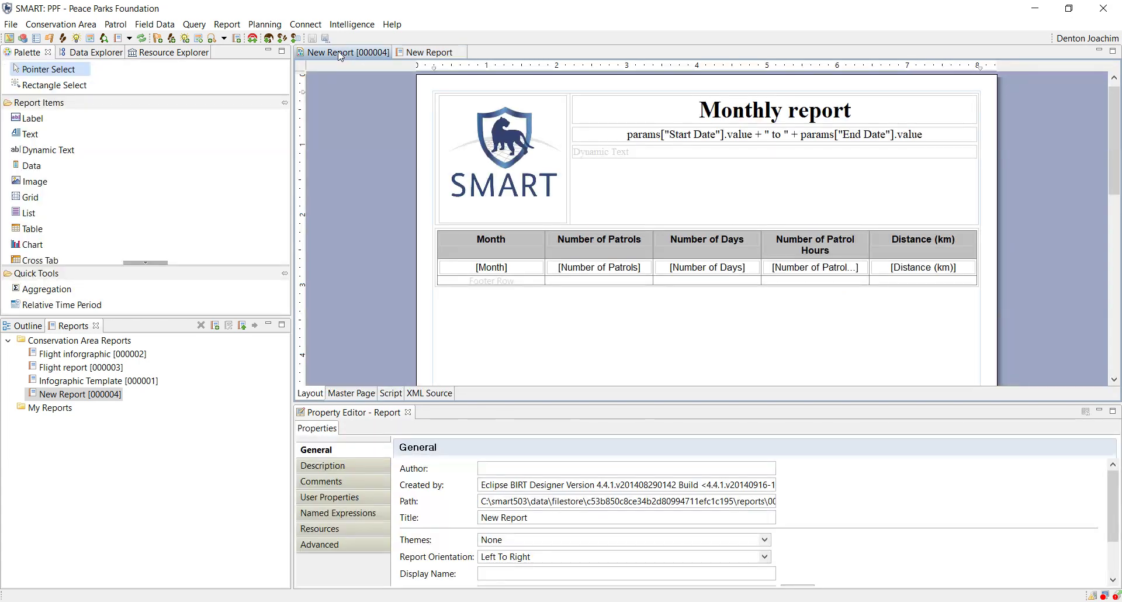
click(803, 273)
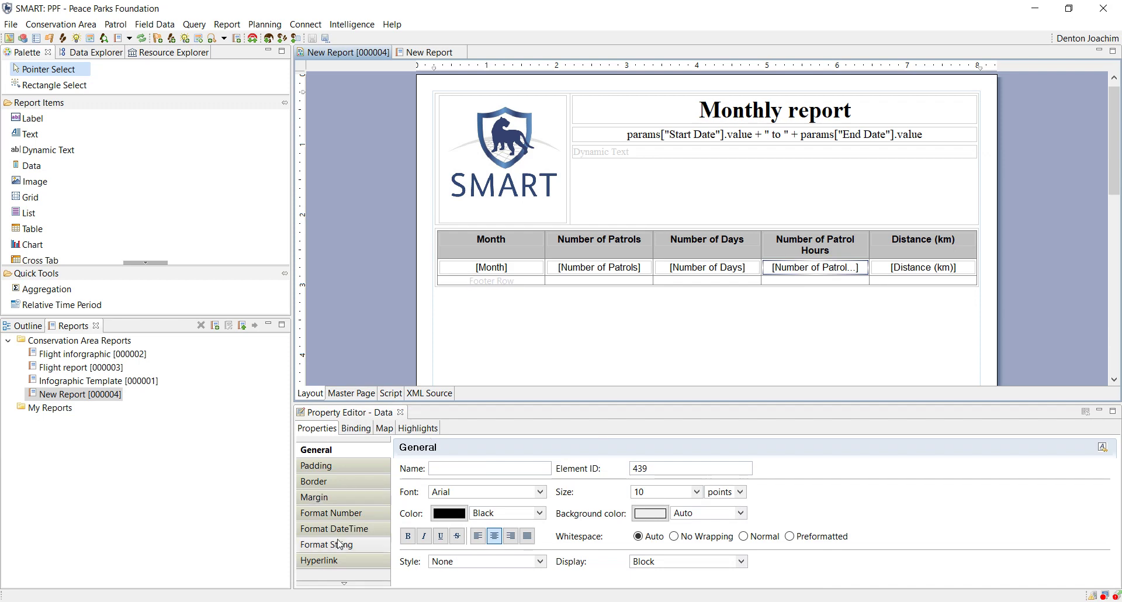
click(312, 517)
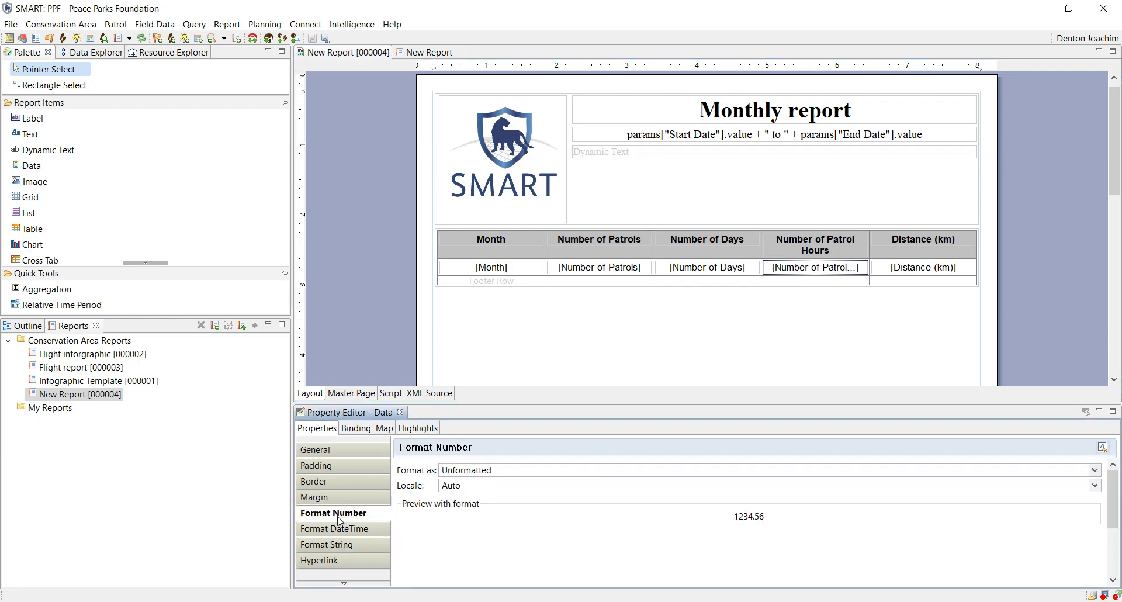
click(1095, 471)
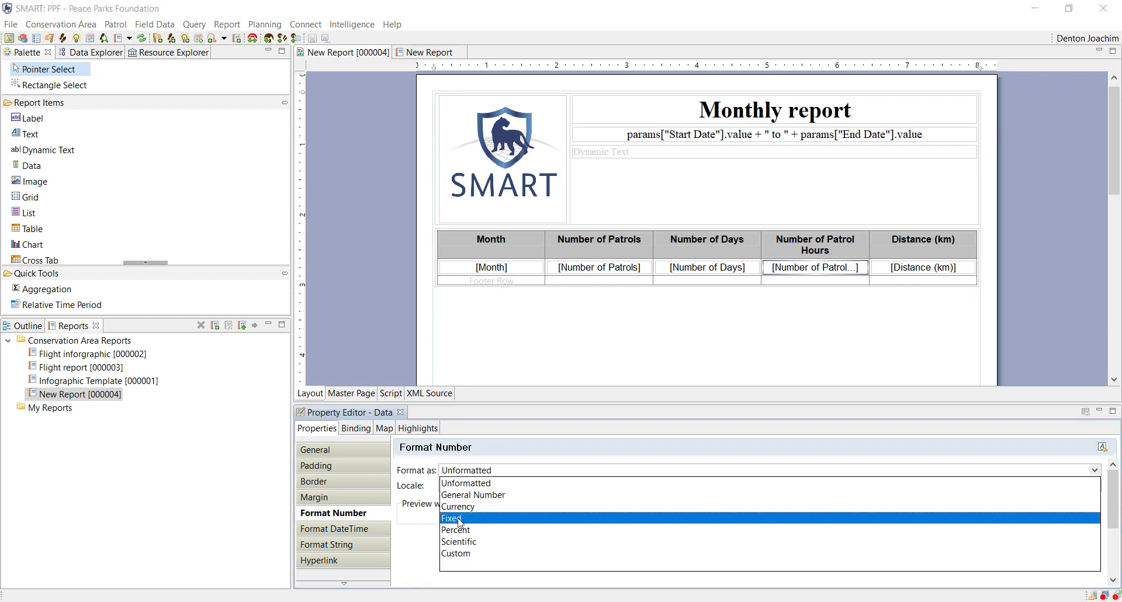
click(479, 519)
click(479, 519)
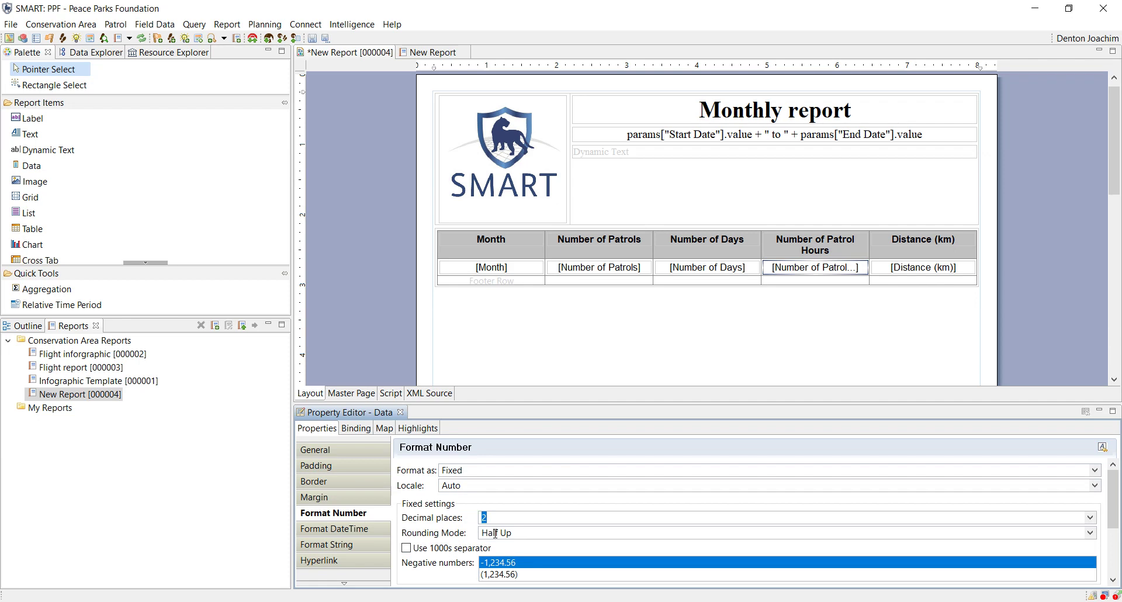
Format the Distance (km) data field in the table's detail row as a Fixed number with 2 decimal places.
click(934, 270)
click(504, 471)
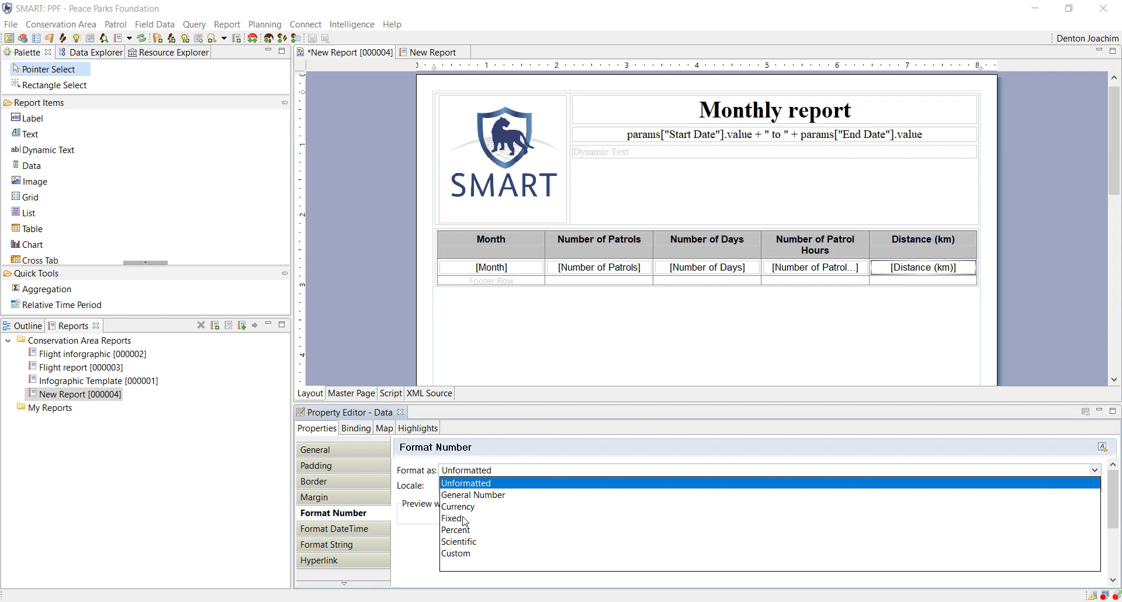
click(504, 527)
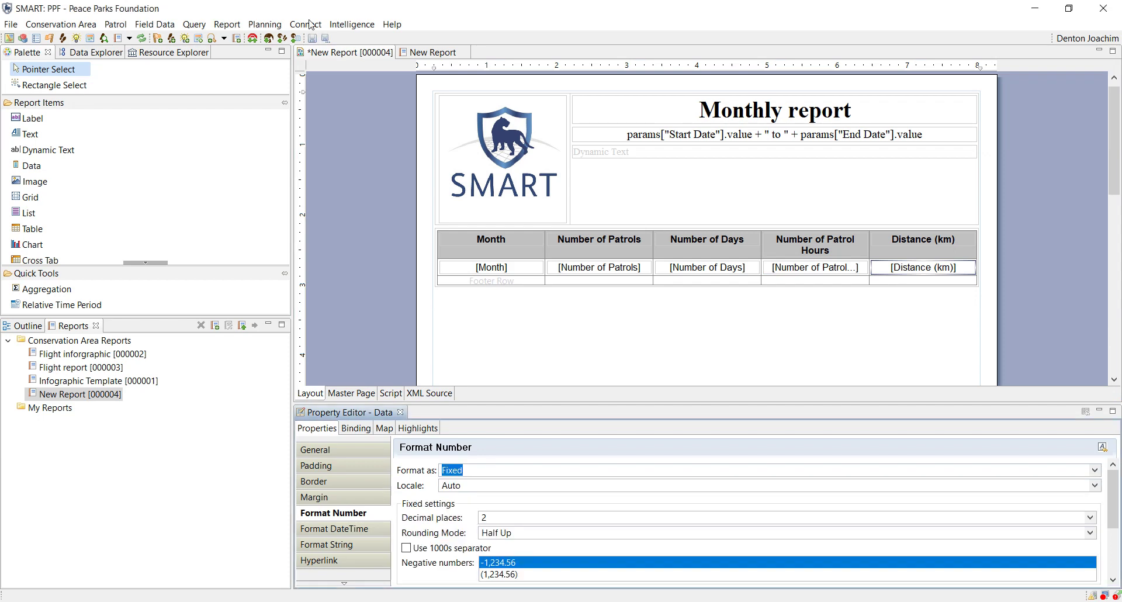
Save the report design and run New Report for the last 30 days.
click(312, 39)
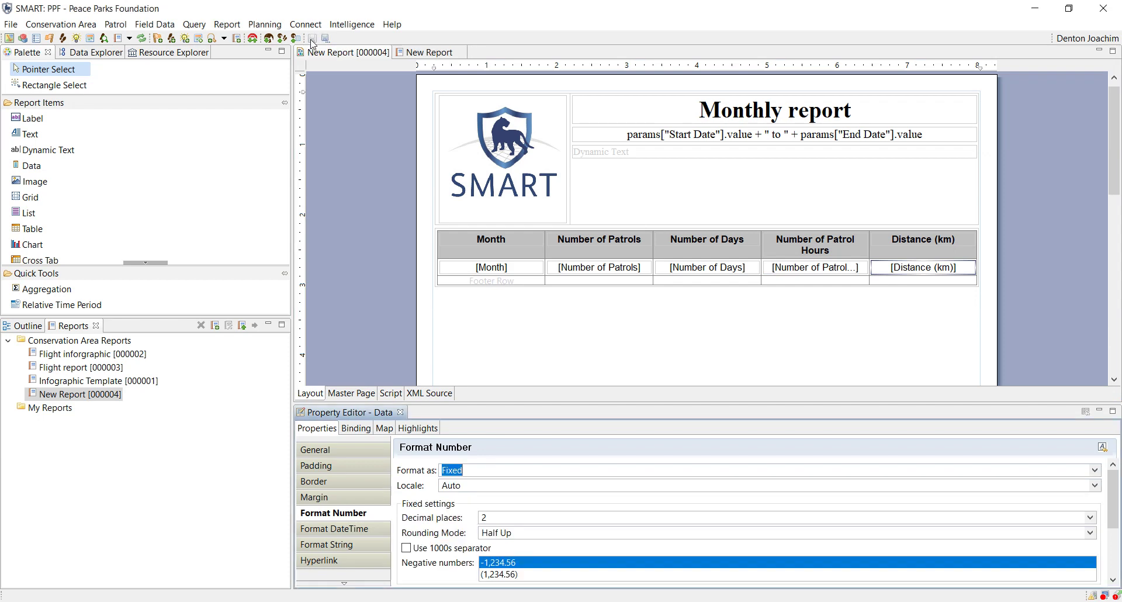
right_click(88, 394)
click(129, 402)
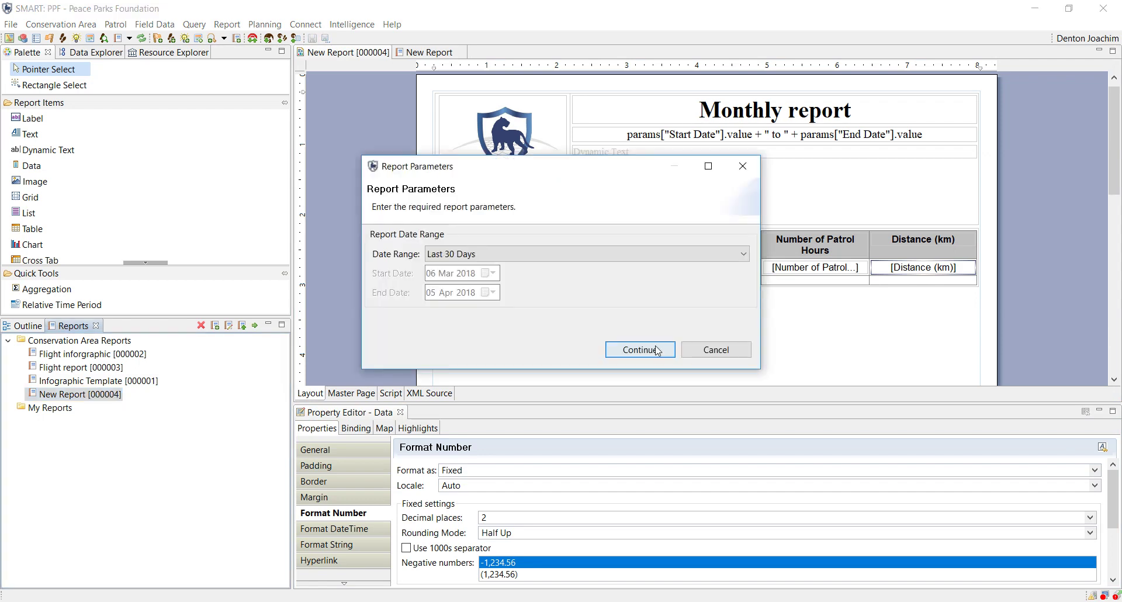
click(658, 351)
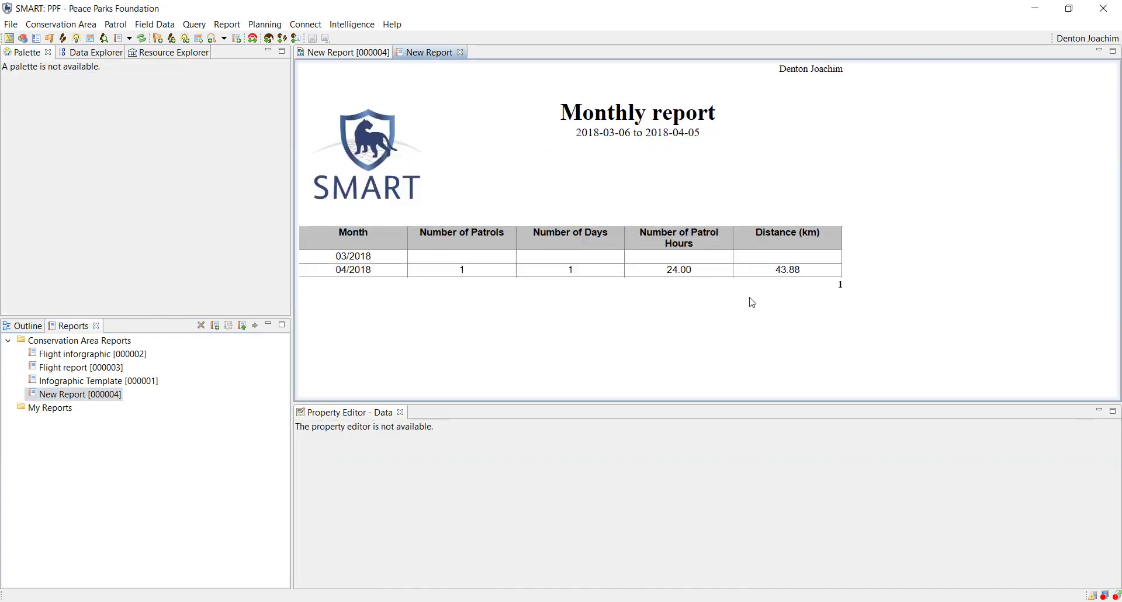
Return to the report design and insert a SMART MAP item directly below the patrol summary table.
click(347, 52)
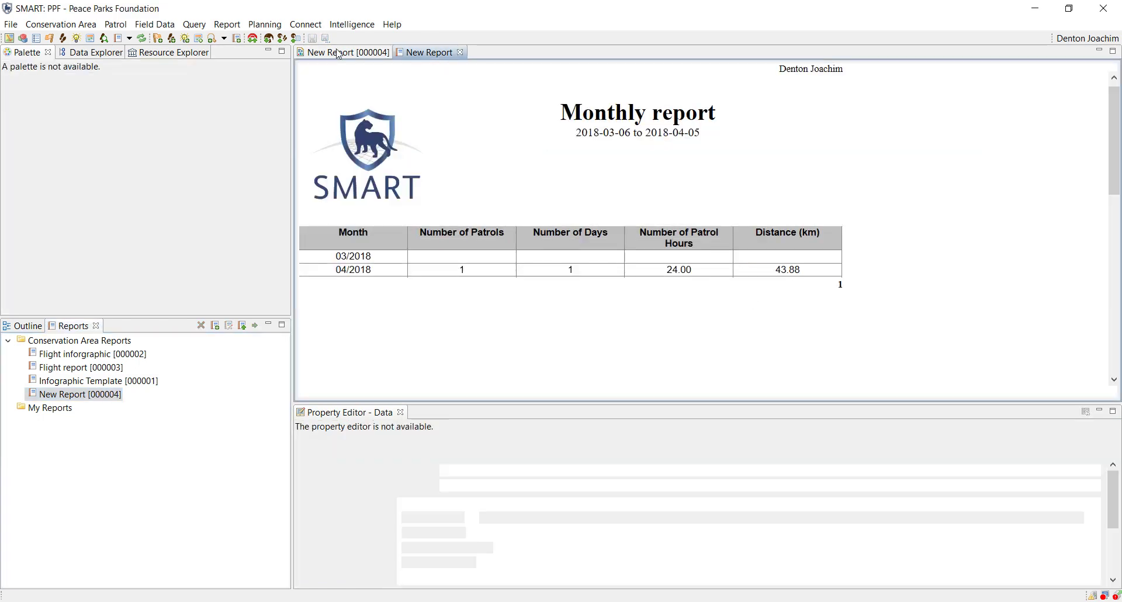
click(356, 224)
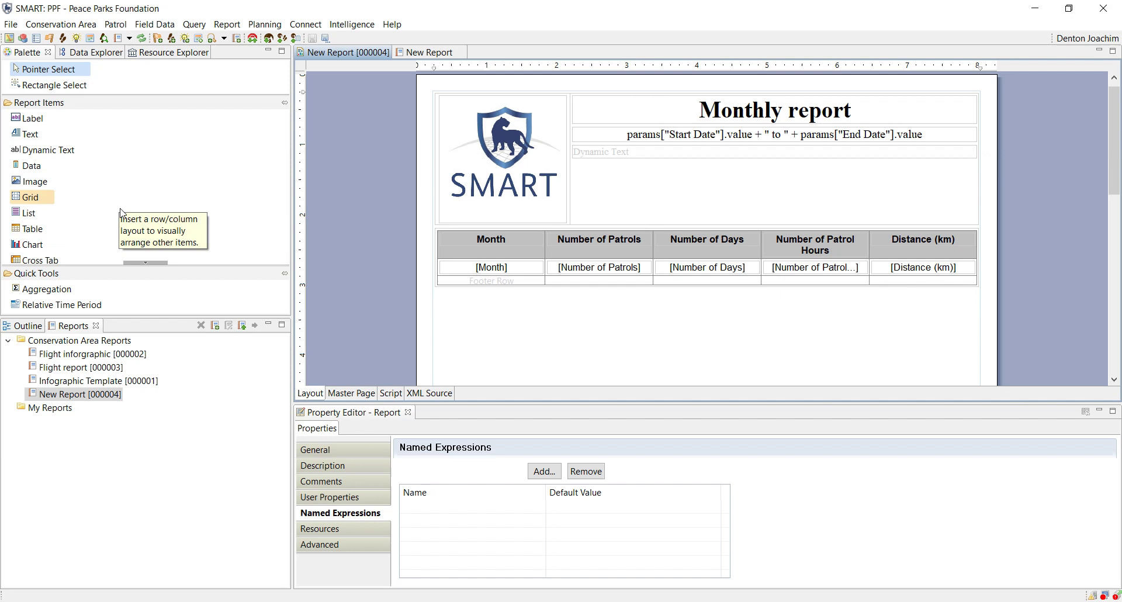
scroll(64, 261, down, 1)
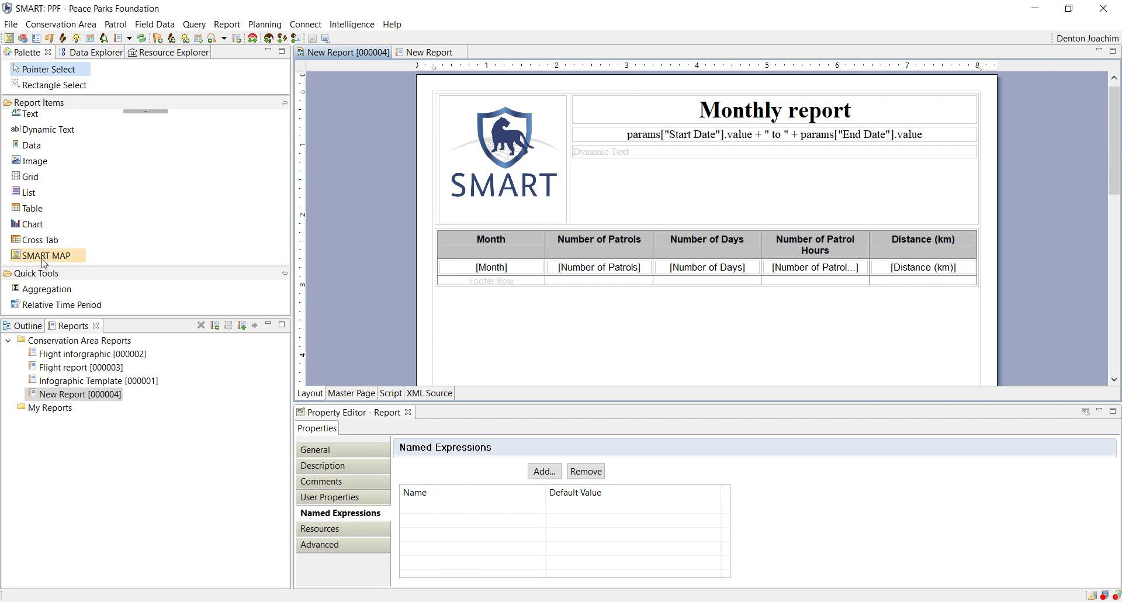
drag(44, 261, 450, 304)
Enlarge the map item across the page width to about 7.7 in wide and 5.9 in high.
scroll(594, 357, down, 2)
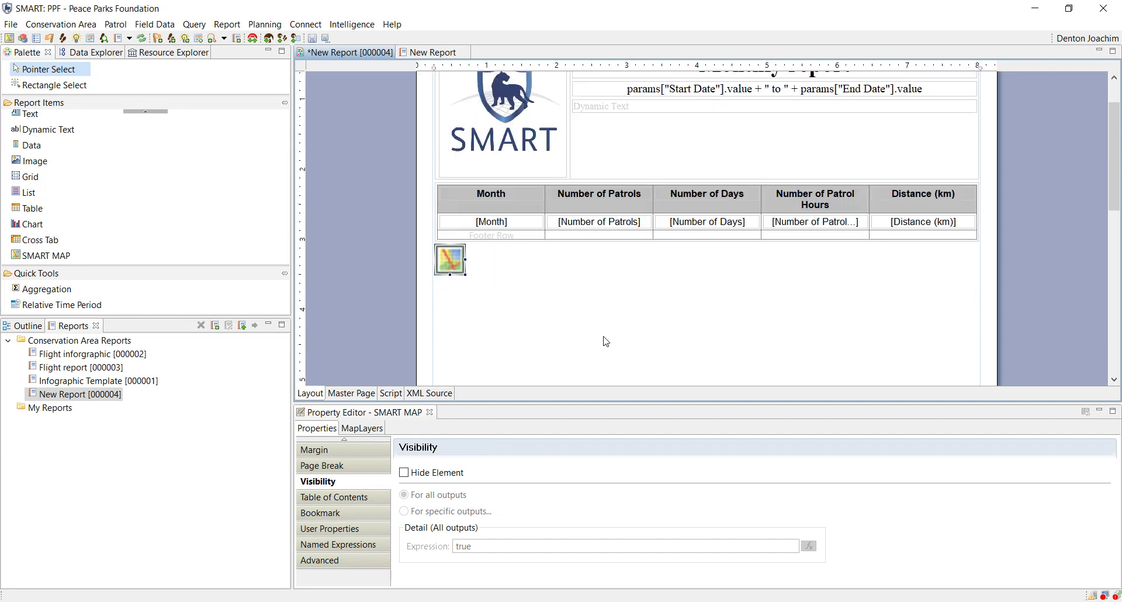
scroll(528, 296, down, 2)
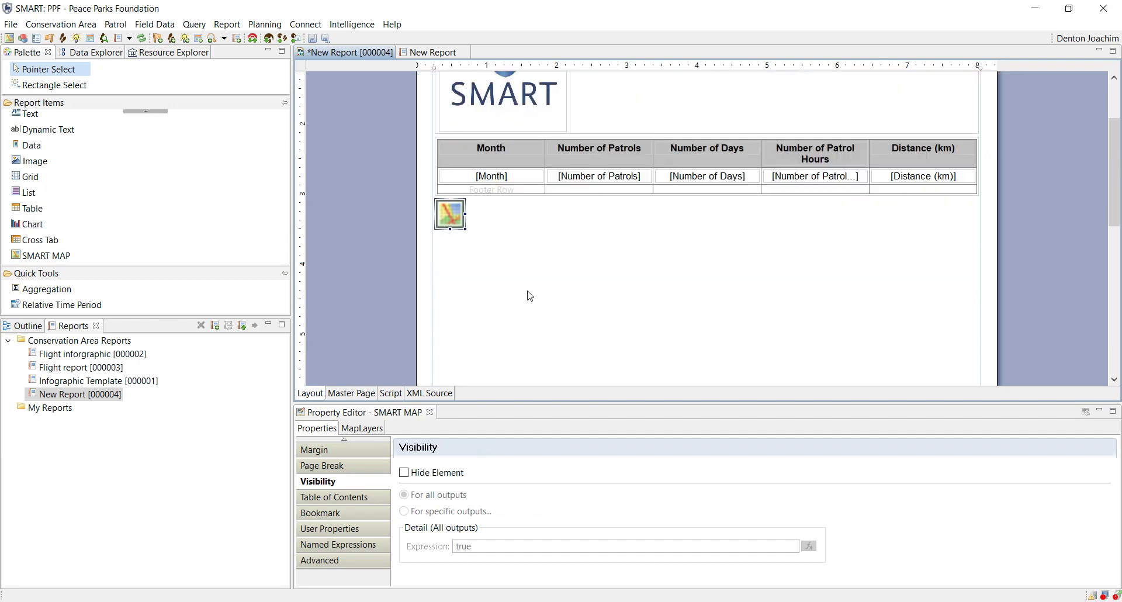
scroll(530, 296, down, 6)
drag(467, 93, 976, 475)
scroll(1022, 369, down, 8)
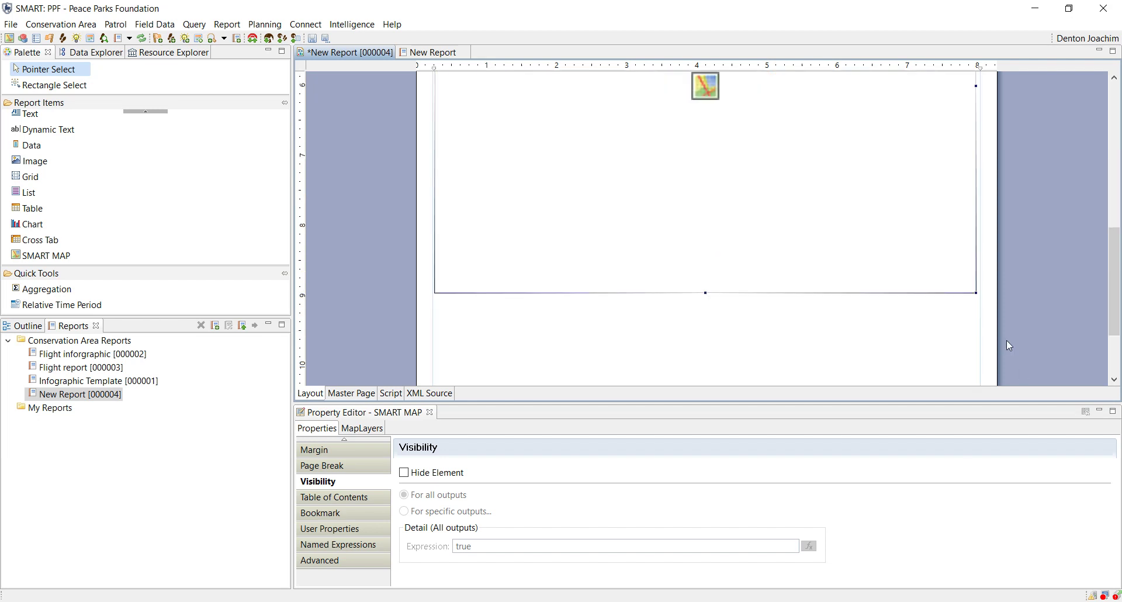
Show the map's general size properties and enlarge the map on the page to about 7.75 in wide and 6.69 in high.
click(347, 441)
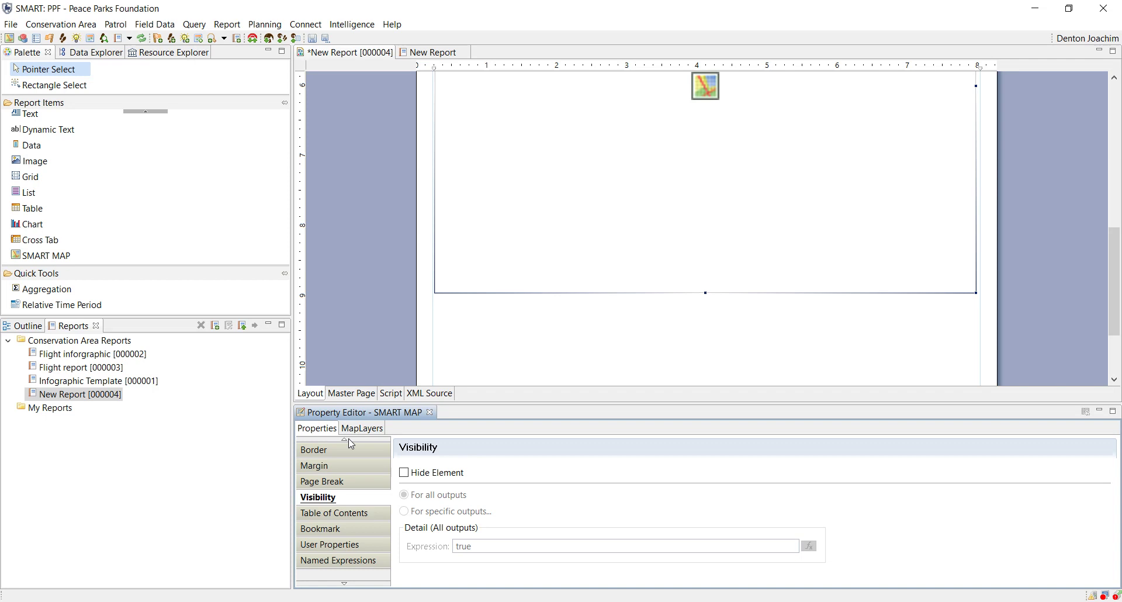
click(346, 441)
click(323, 452)
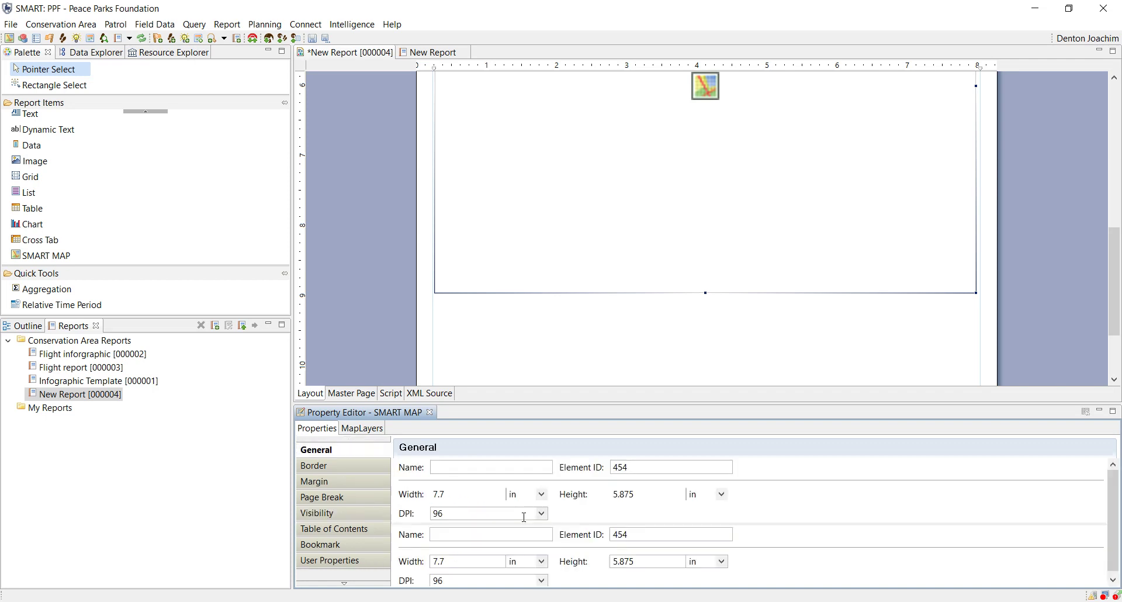
double_click(469, 491)
double_click(649, 491)
click(542, 495)
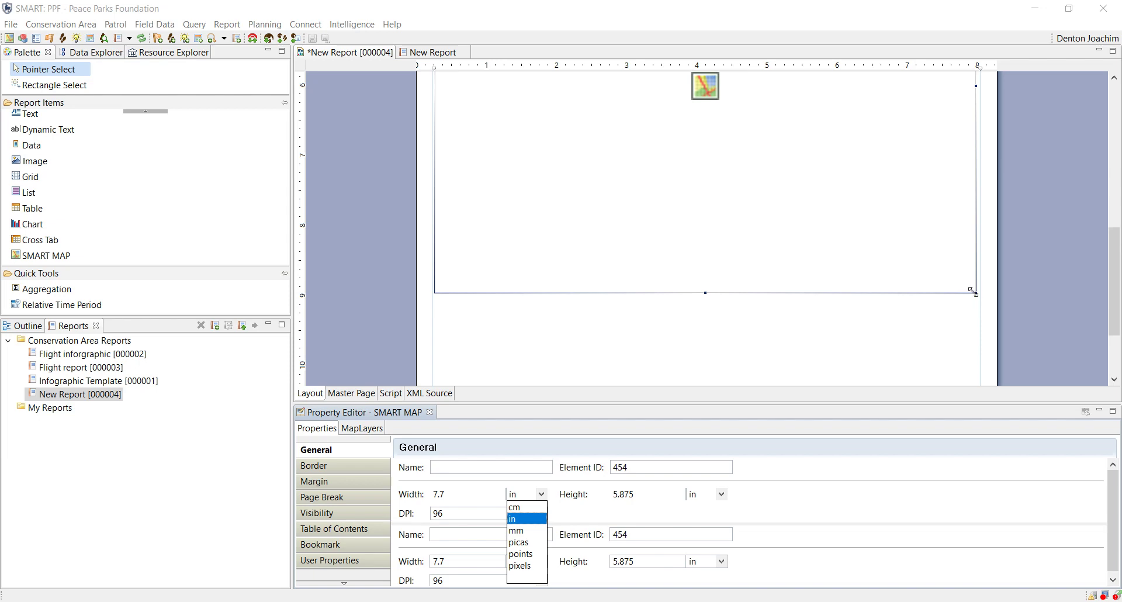
drag(972, 291, 979, 349)
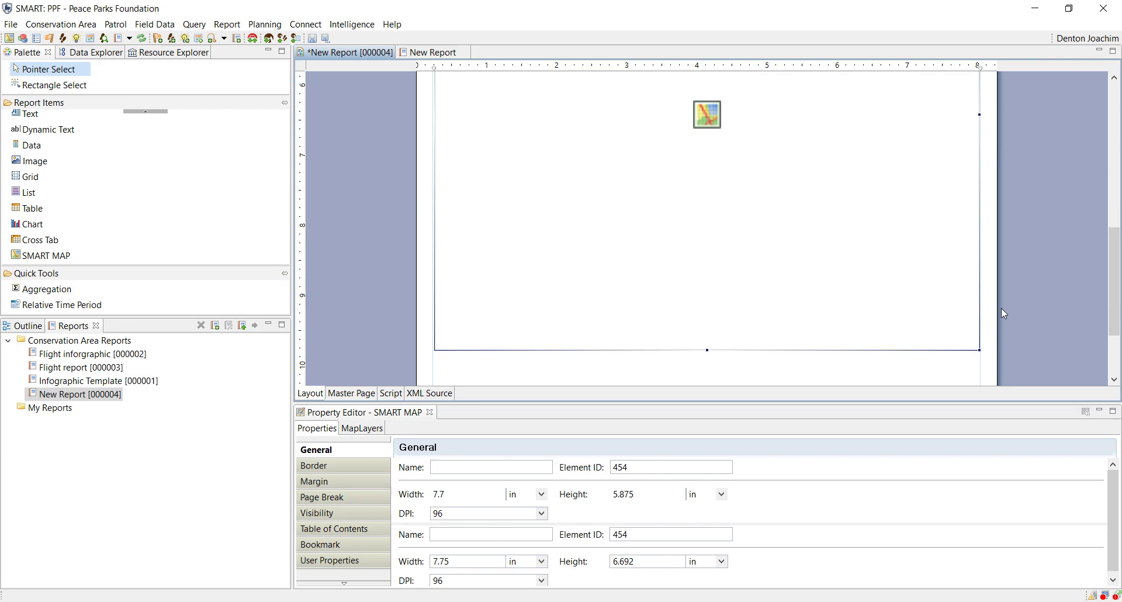